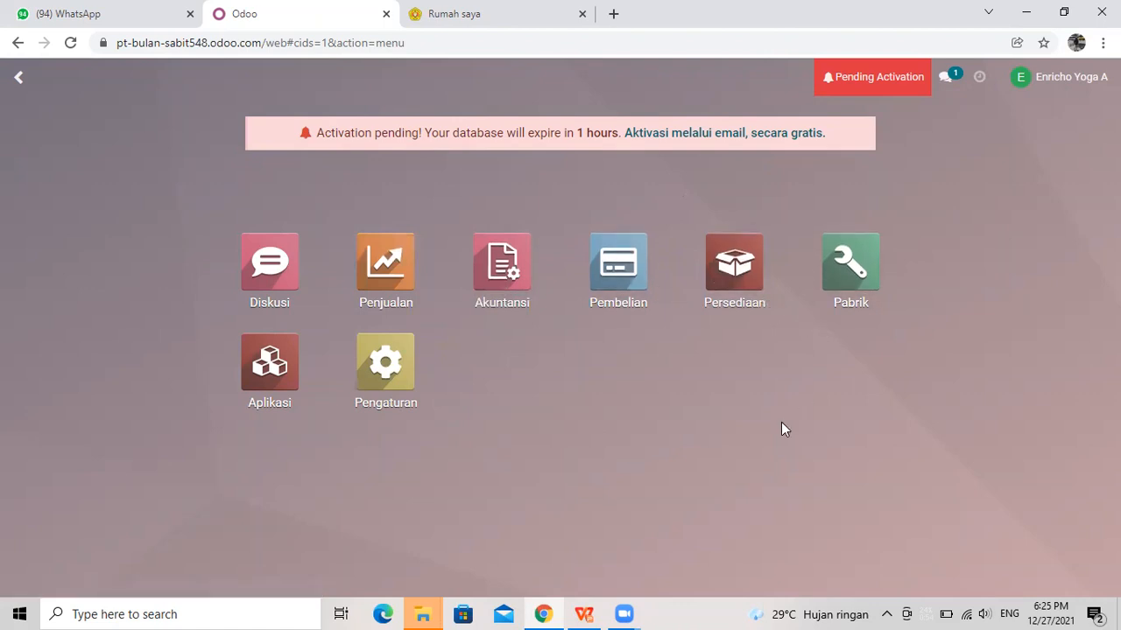
# Start a new product in the Persediaan product catalogue and name it Ayam Geprek
pyautogui.click(721, 266)
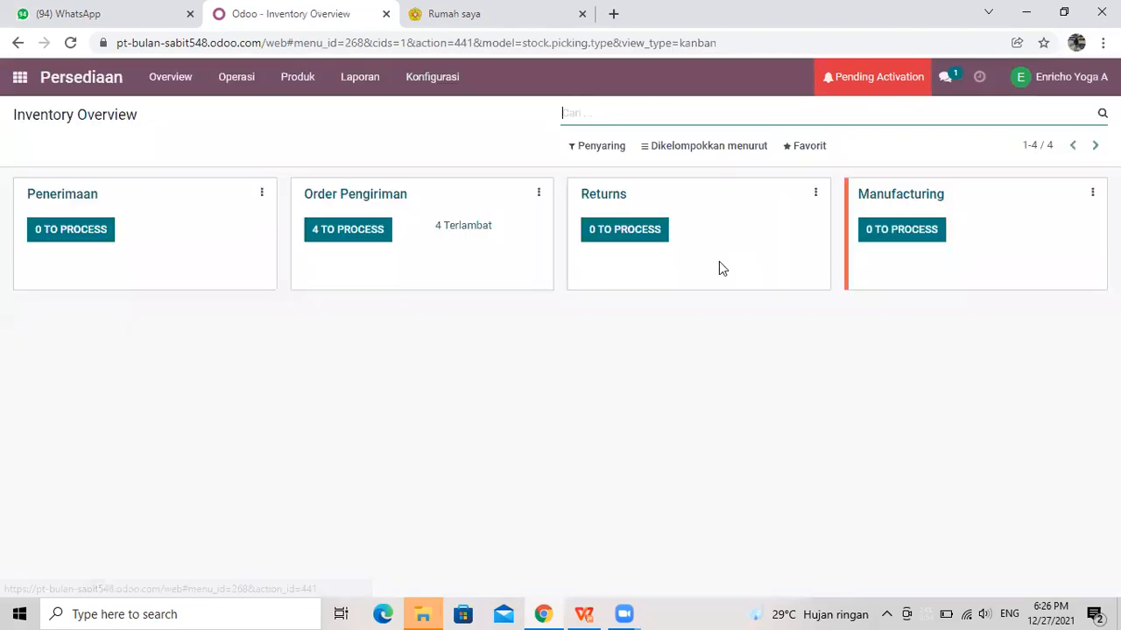
pyautogui.click(291, 77)
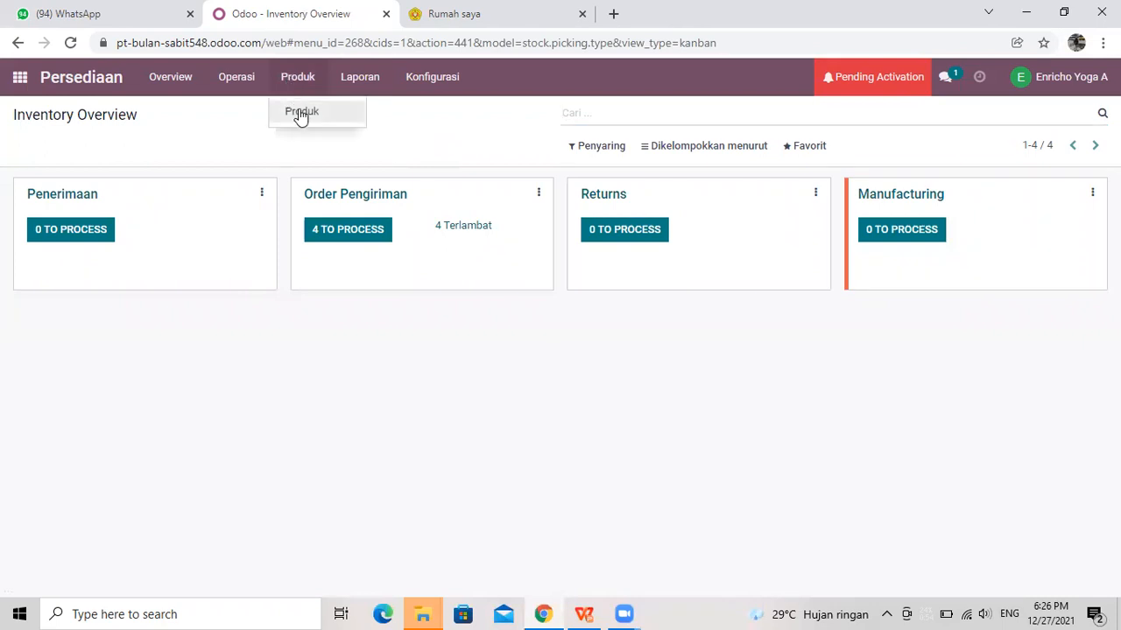
pyautogui.click(298, 114)
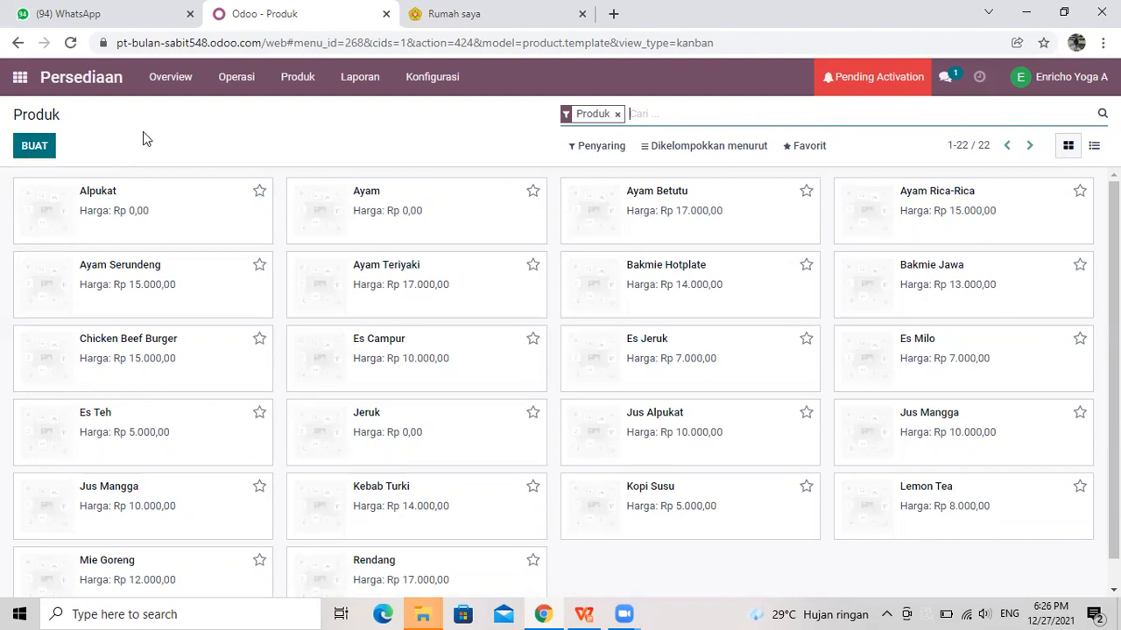
pyautogui.click(35, 149)
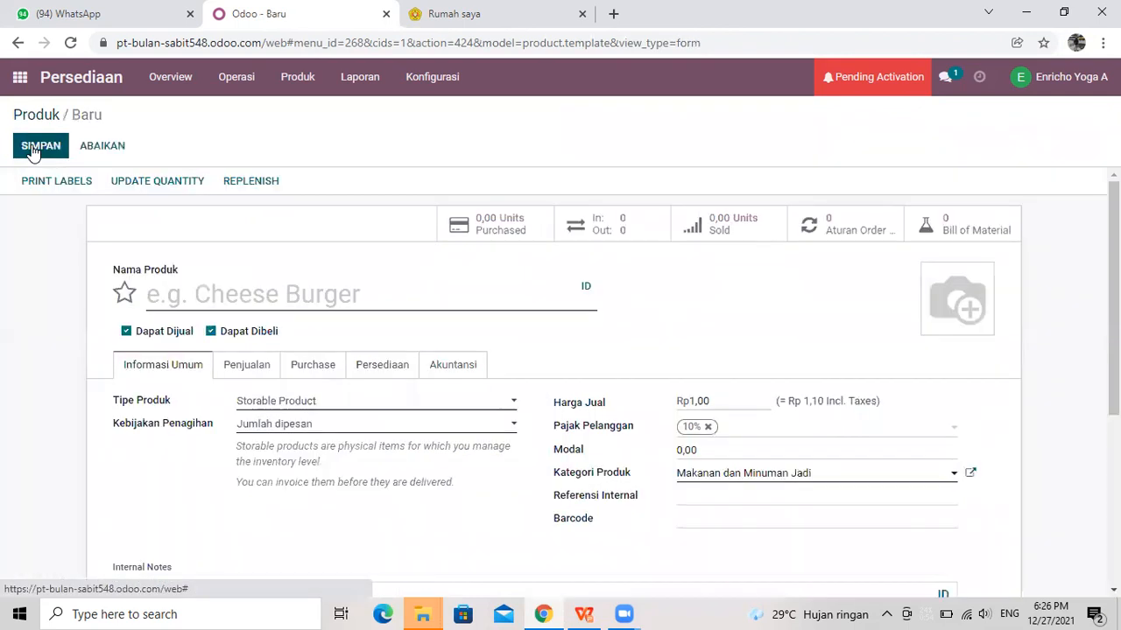
pyautogui.click(285, 305)
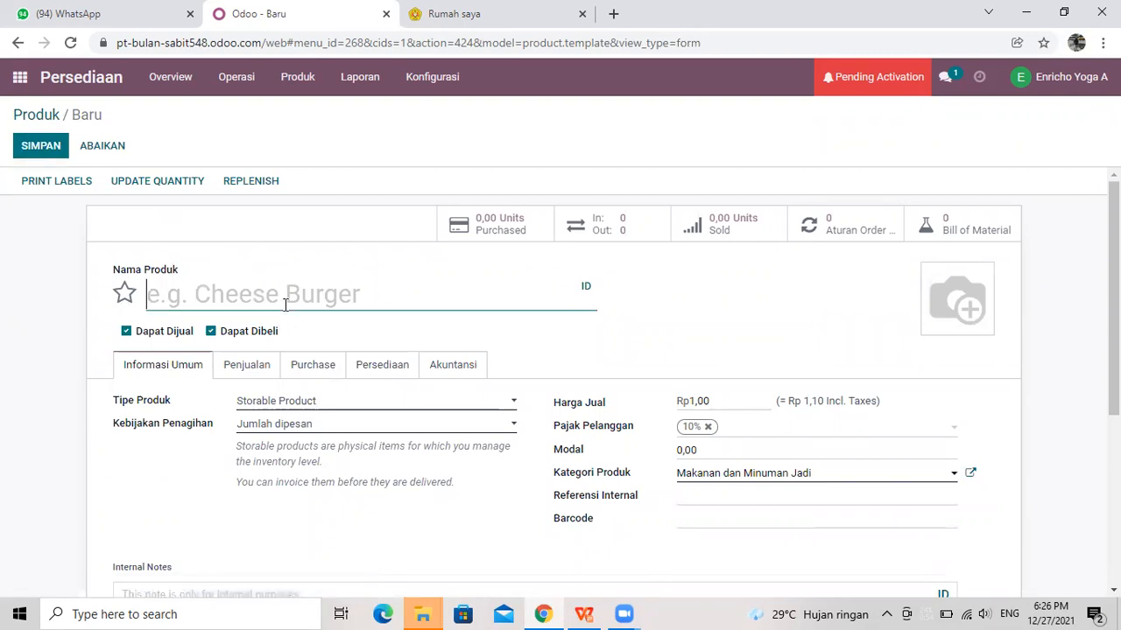
pyautogui.write('Ayam ')
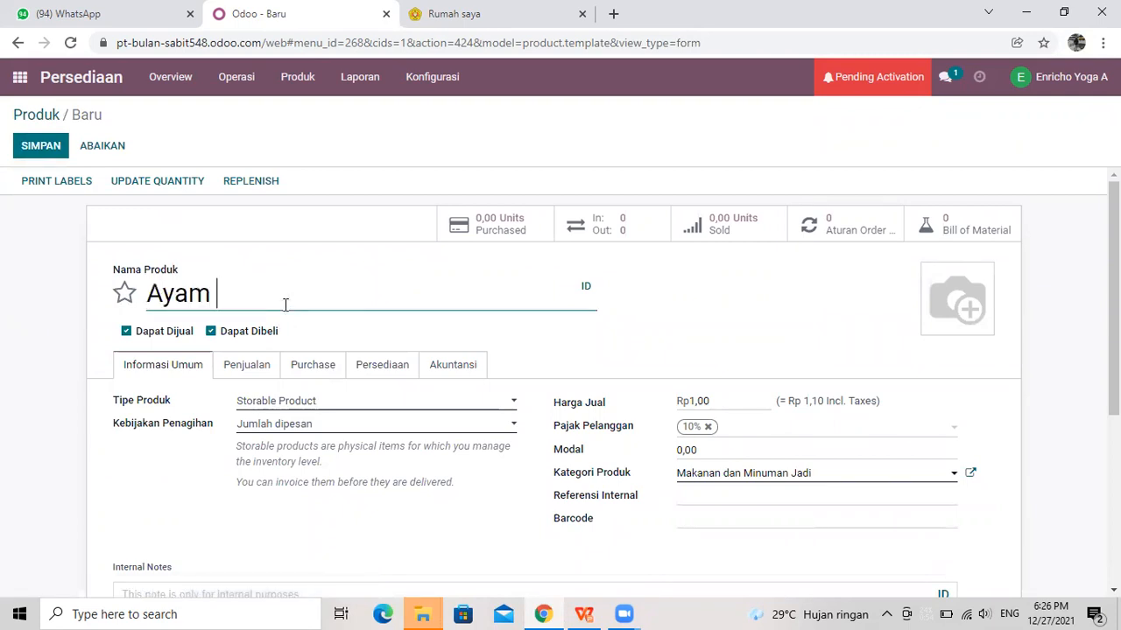
pyautogui.write('Geprek')
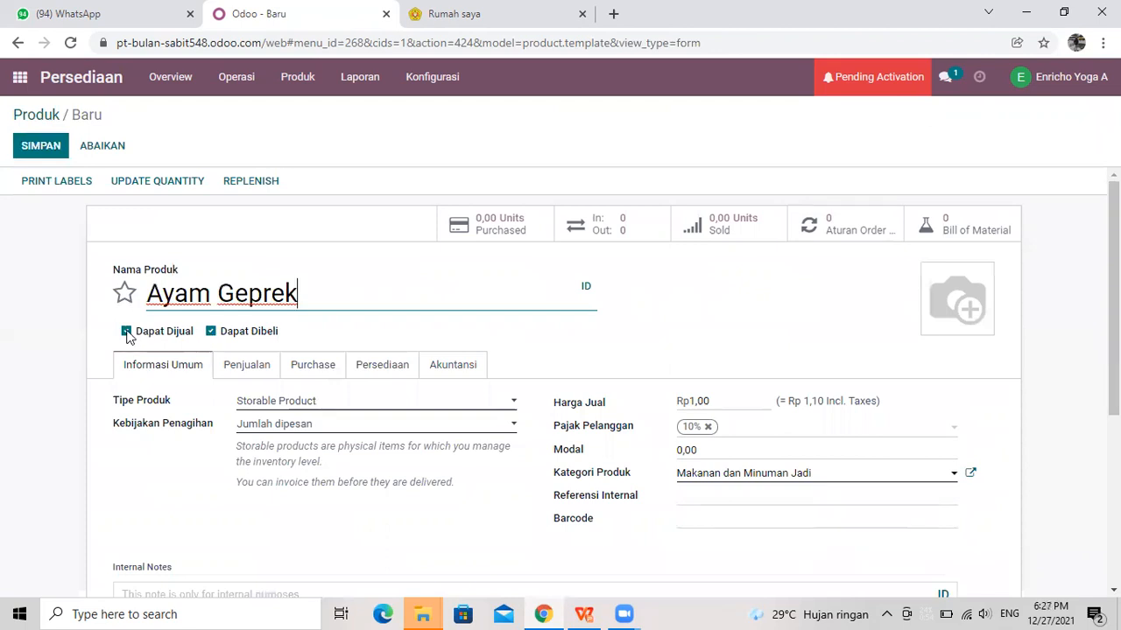
# Make Ayam Geprek non-purchasable by disabling Dapat Dibeli and set its product type to Produk Konsumsi
pyautogui.click(211, 330)
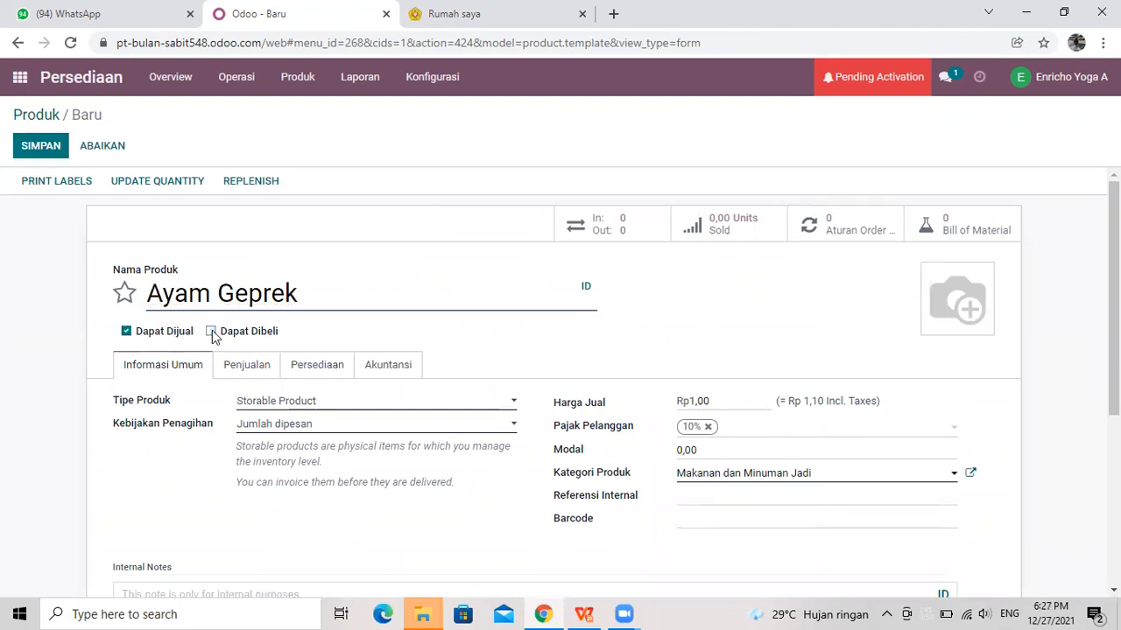
pyautogui.click(325, 406)
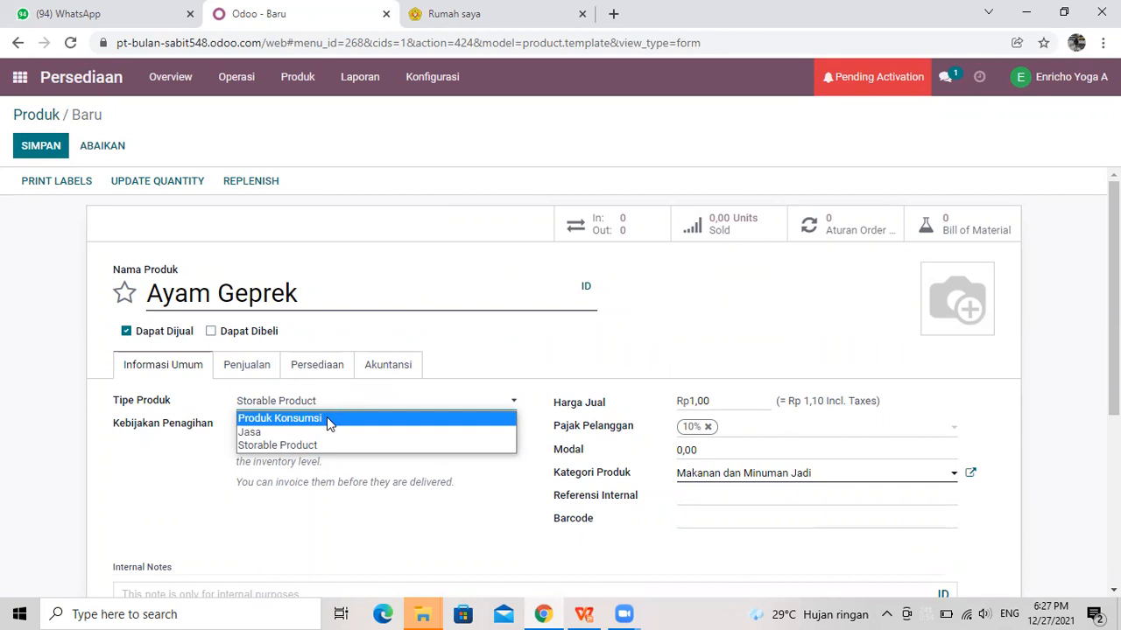
pyautogui.click(327, 418)
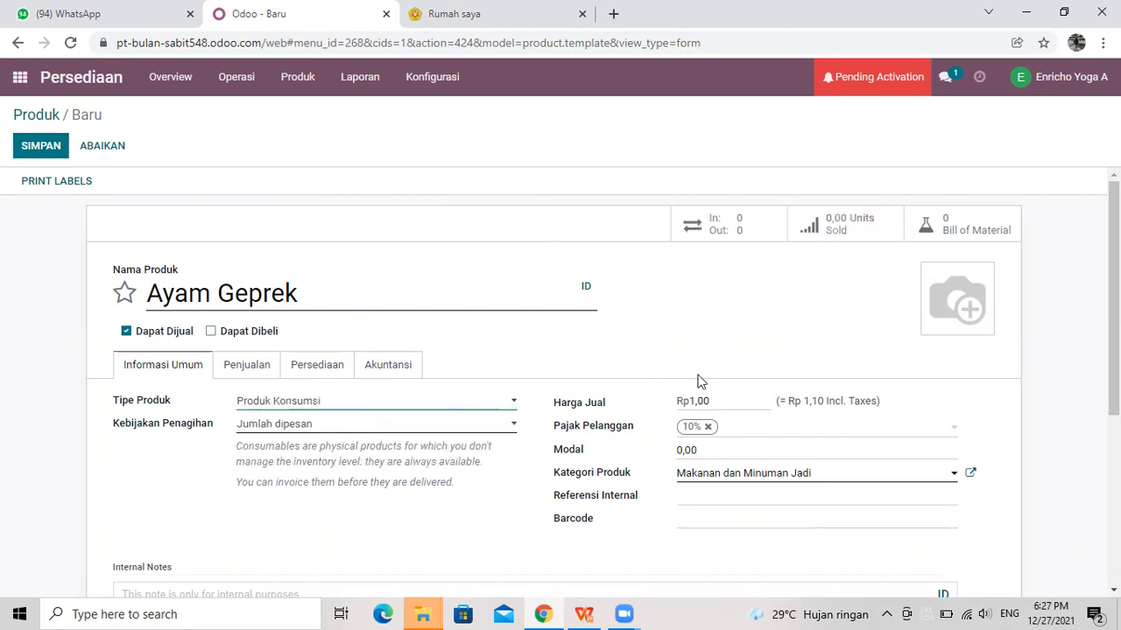
# Set the Harga Jual of Ayam Geprek to Rp 13000
pyautogui.click(718, 400)
pyautogui.press('BackSpace')
pyautogui.press('BackSpace')
pyautogui.press('BackSpace')
pyautogui.press('BackSpace')
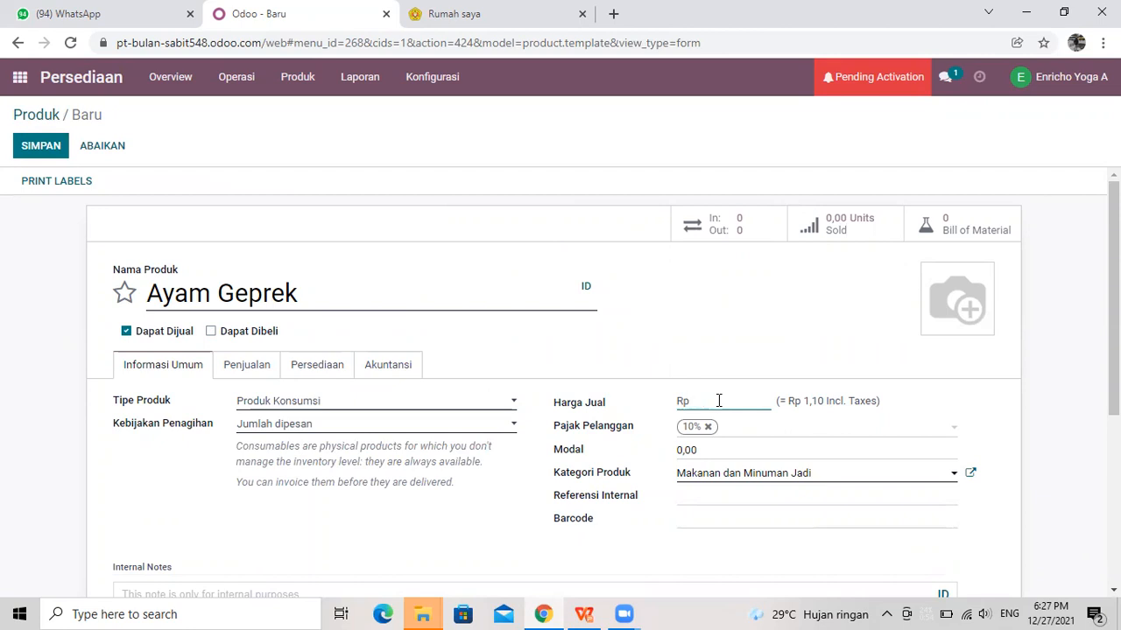
pyautogui.write('13000')
pyautogui.click(712, 448)
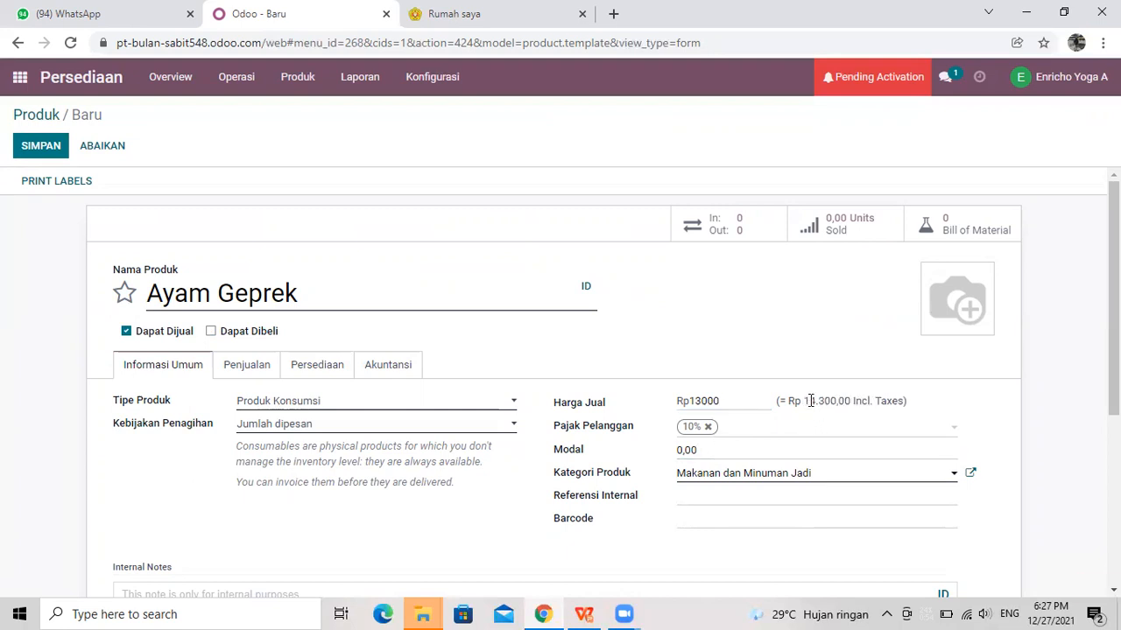
# Set the product's Modal to 8000, save the record and return to the product list
pyautogui.click(728, 449)
pyautogui.press('BackSpace')
pyautogui.press('BackSpace')
pyautogui.press('BackSpace')
pyautogui.press('BackSpace')
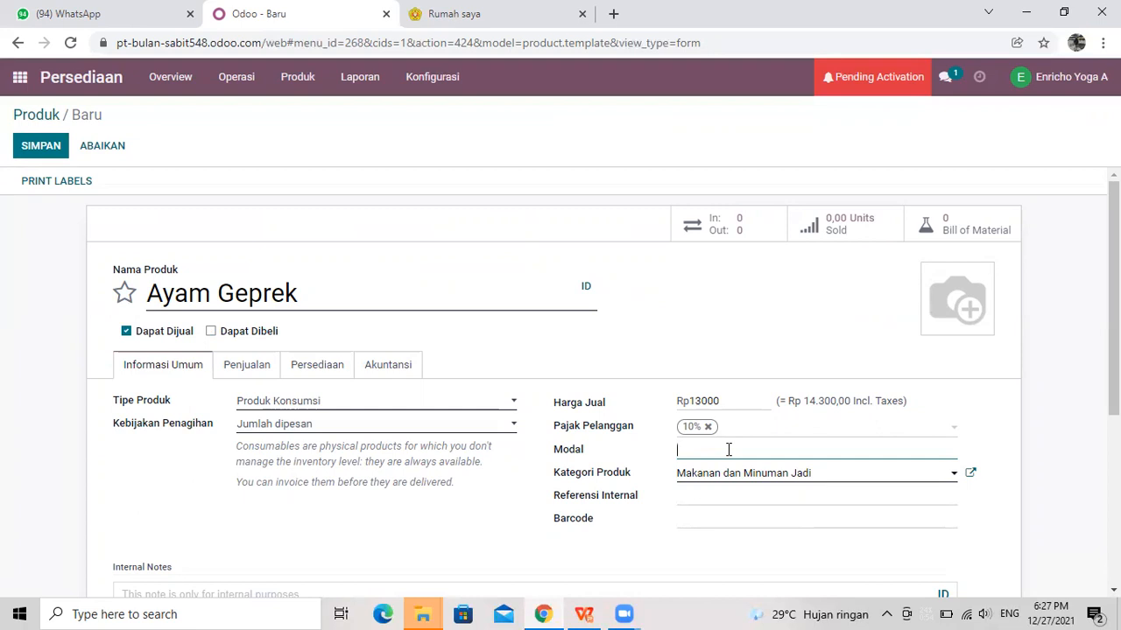
pyautogui.write('8000')
pyautogui.scroll(-3, 561, 383)
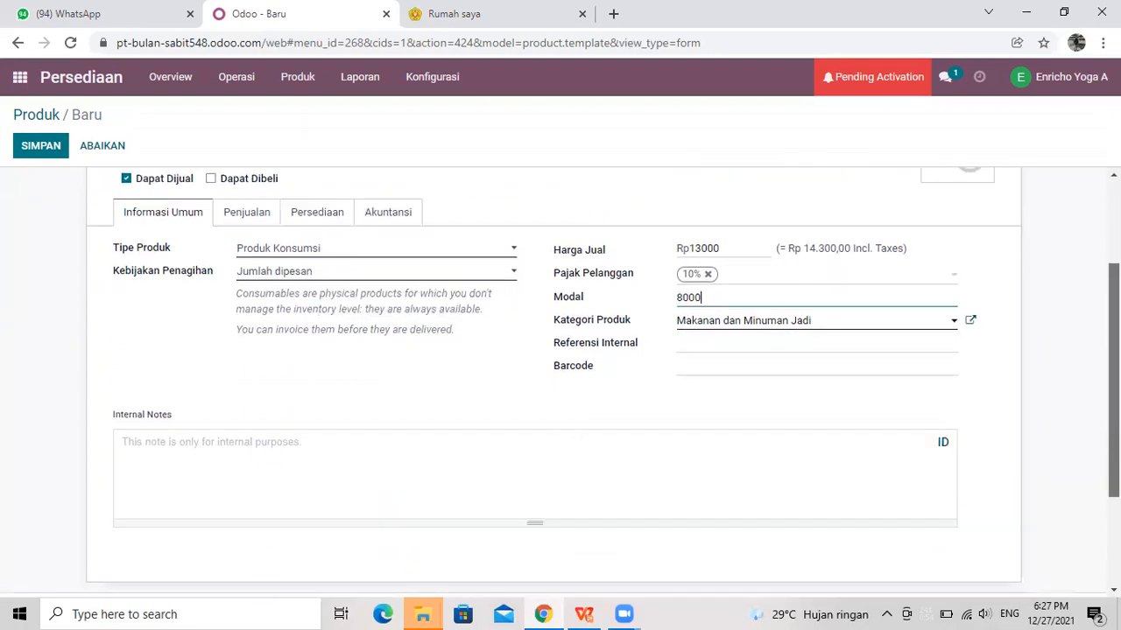
pyautogui.scroll(3, 560, 383)
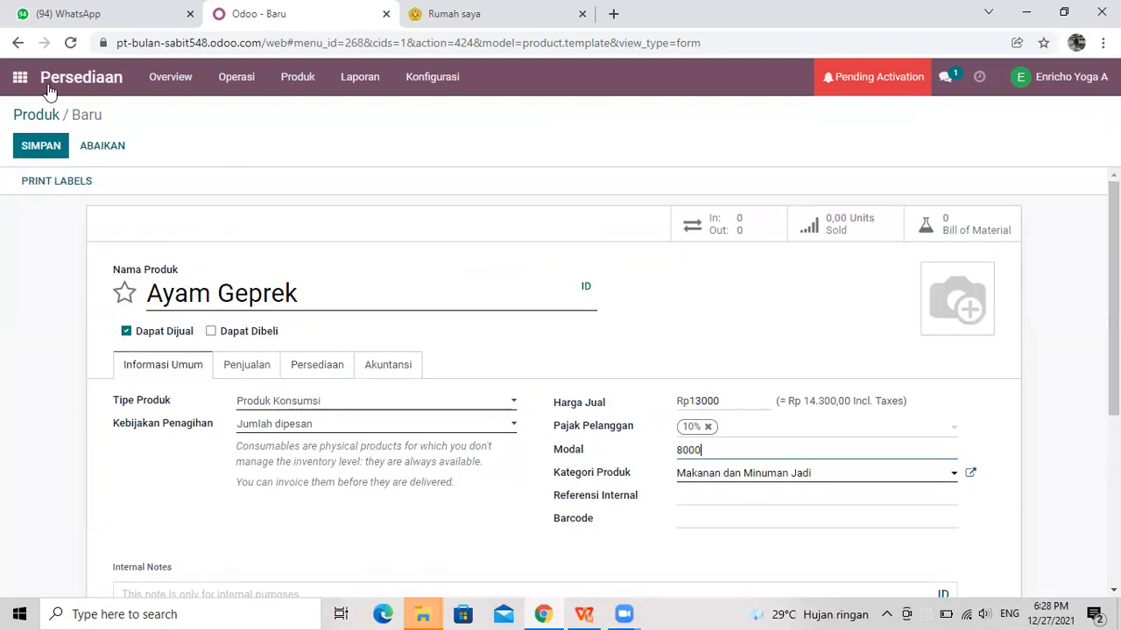
pyautogui.click(41, 146)
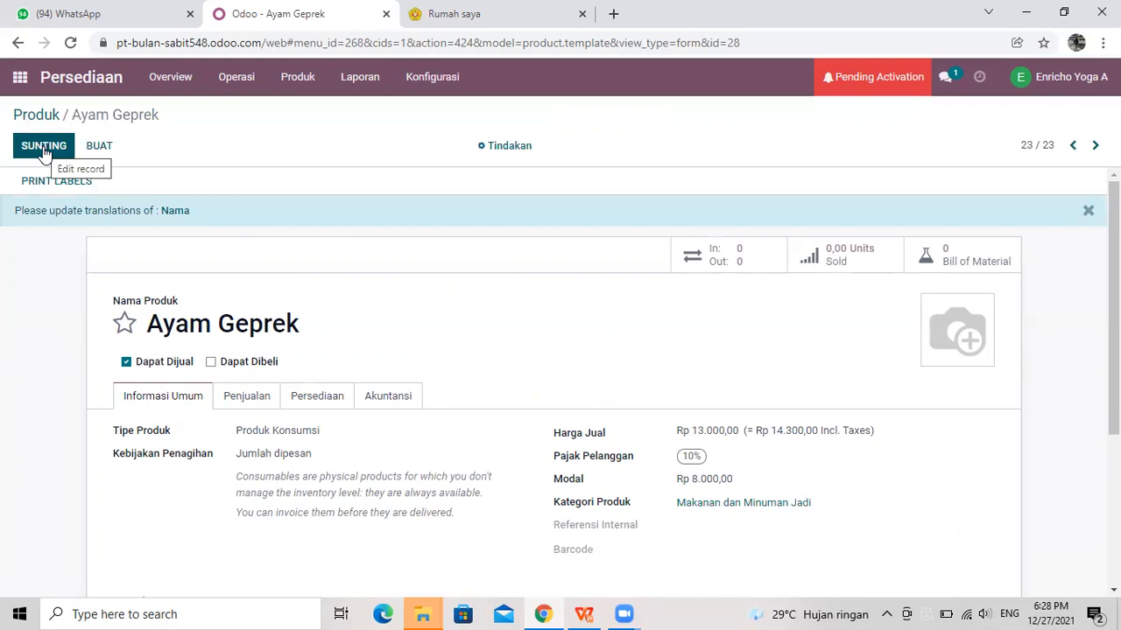
pyautogui.click(35, 118)
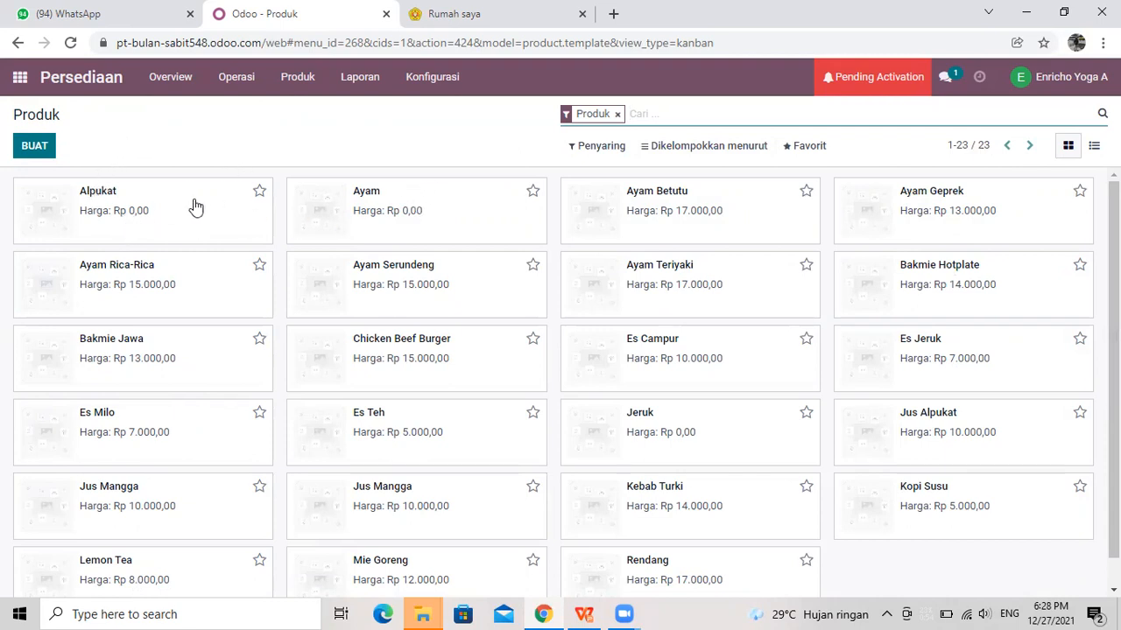
# Examine the components of the 10-unit Chicken Beef Burger manufacturing order and return to the Inventory Overview
pyautogui.moveTo(1114, 232); pyautogui.dragTo(1, 109)
pyautogui.click(79, 84)
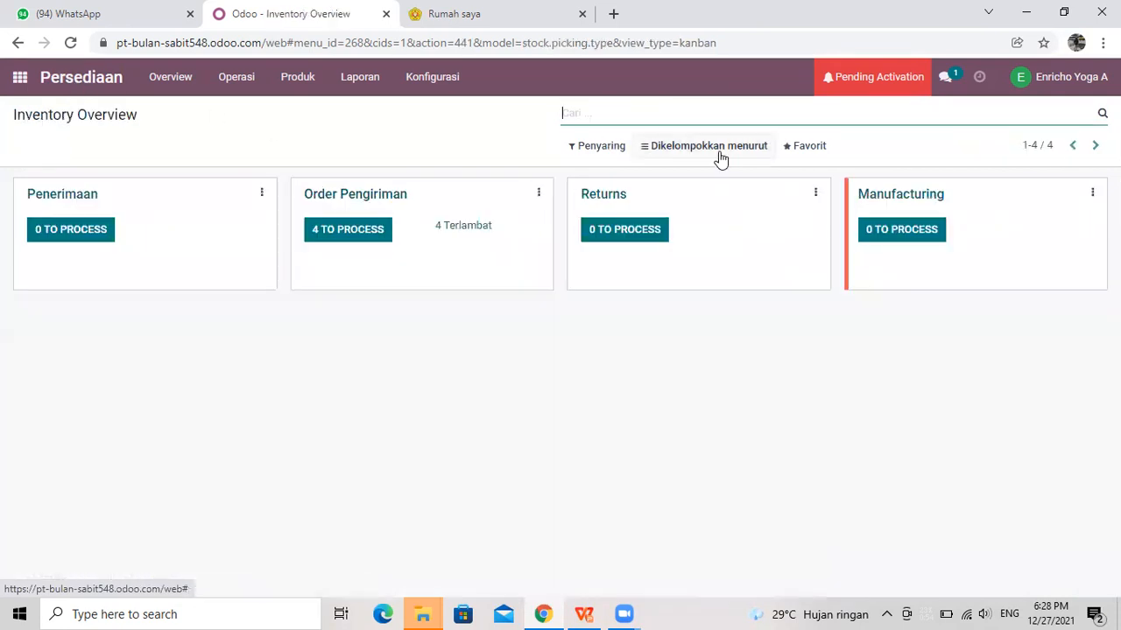
pyautogui.click(882, 199)
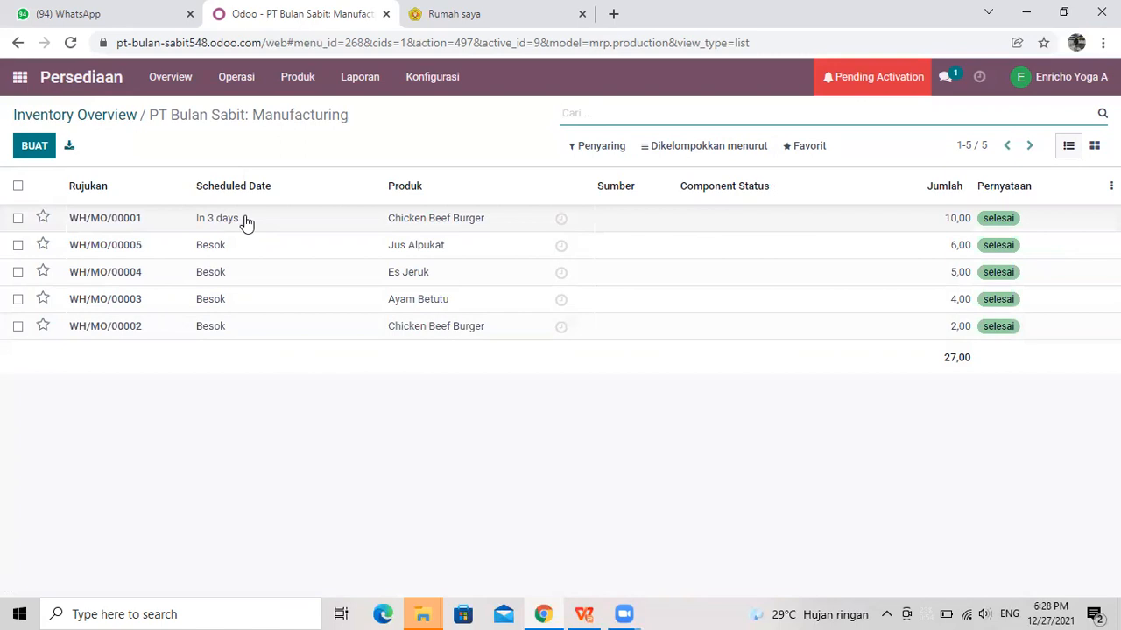
pyautogui.click(290, 229)
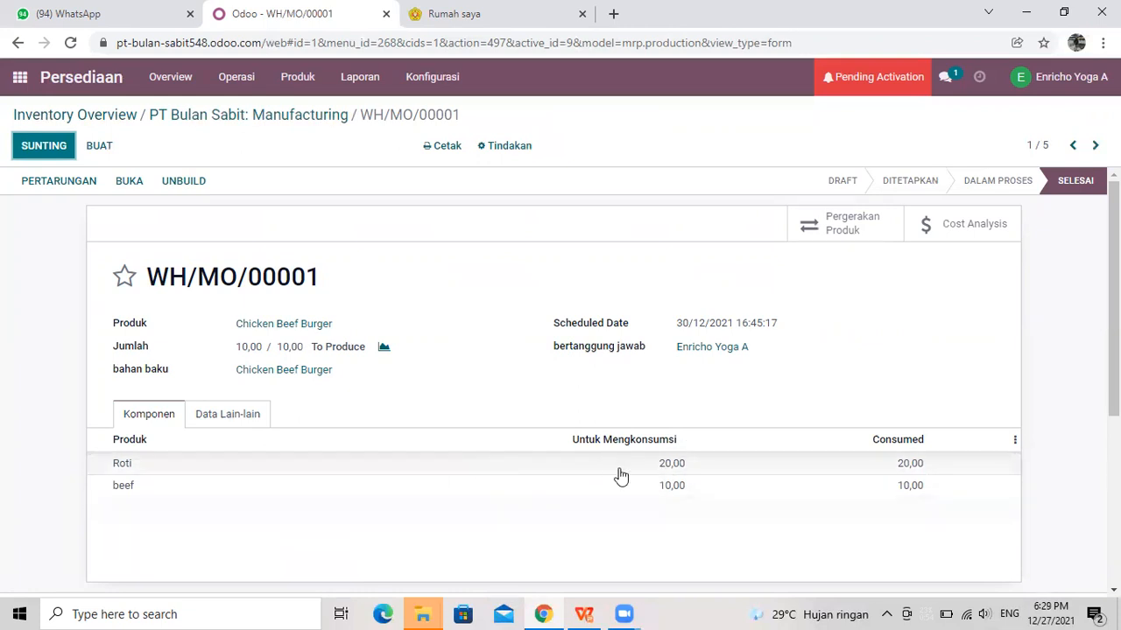
pyautogui.click(19, 114)
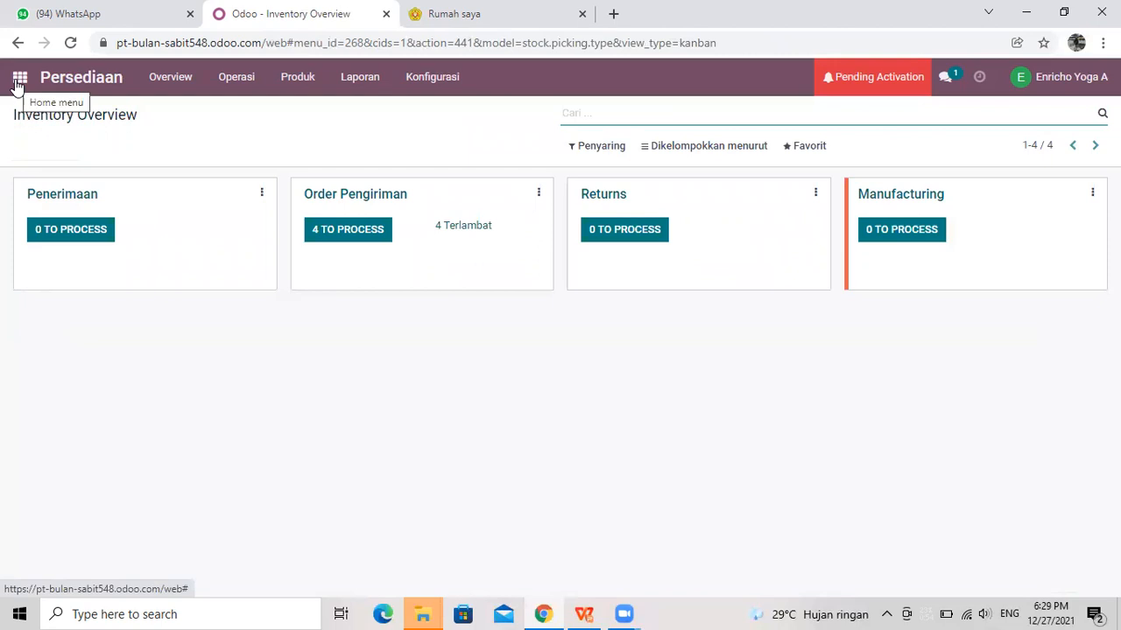
# Create a new quotation in Penjualan and add a new customer by name as its Pelanggan
pyautogui.click(19, 81)
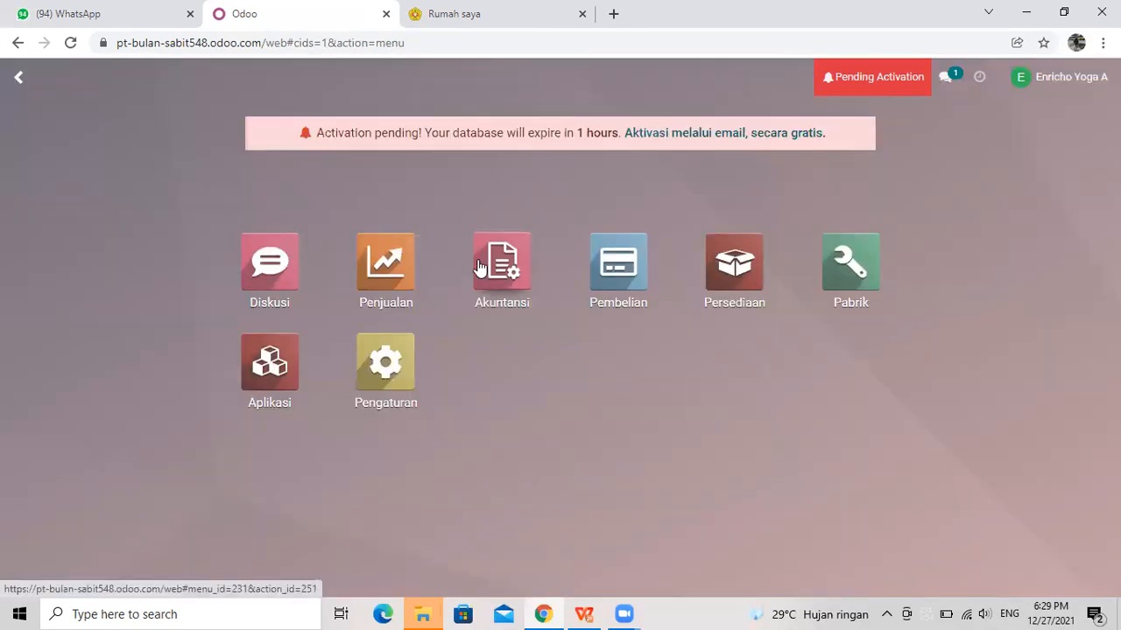
pyautogui.click(384, 267)
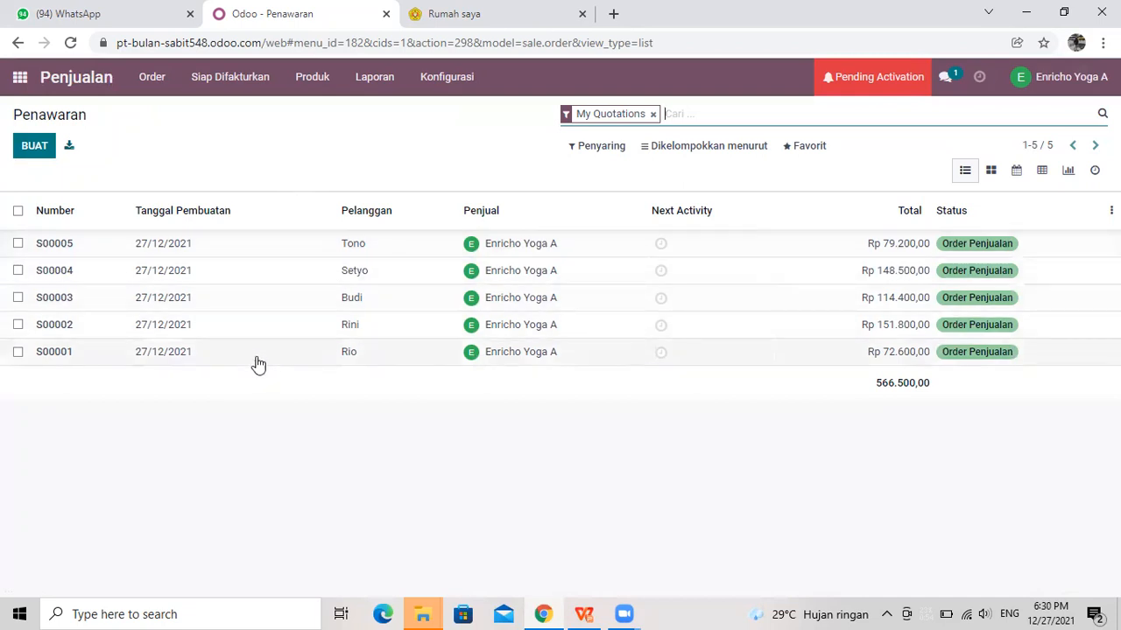
pyautogui.click(33, 146)
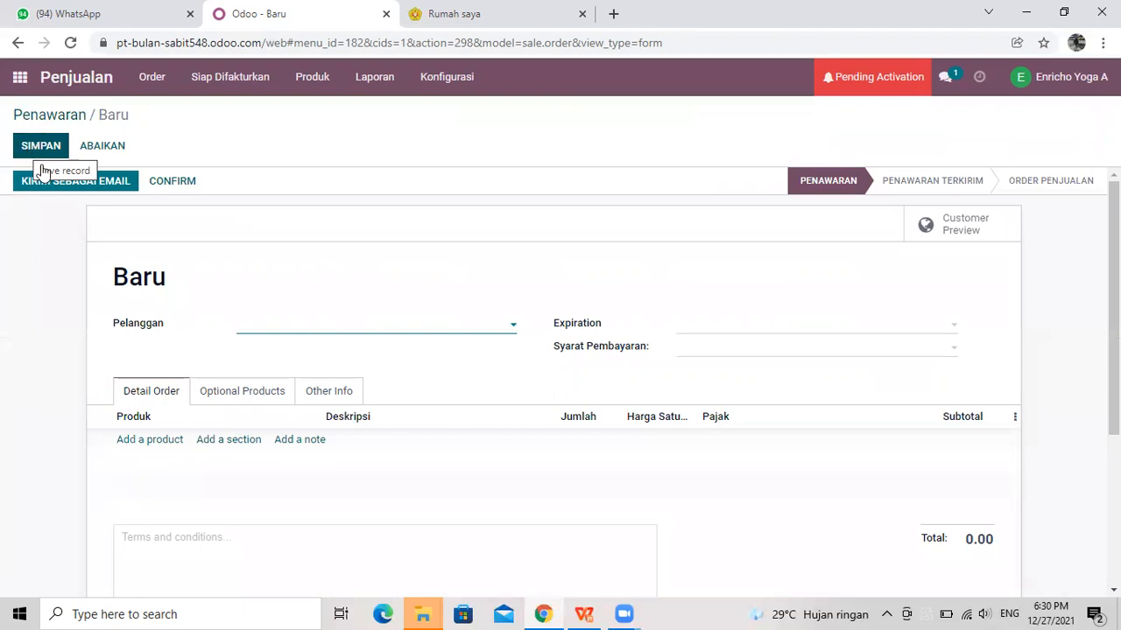
pyautogui.click(320, 330)
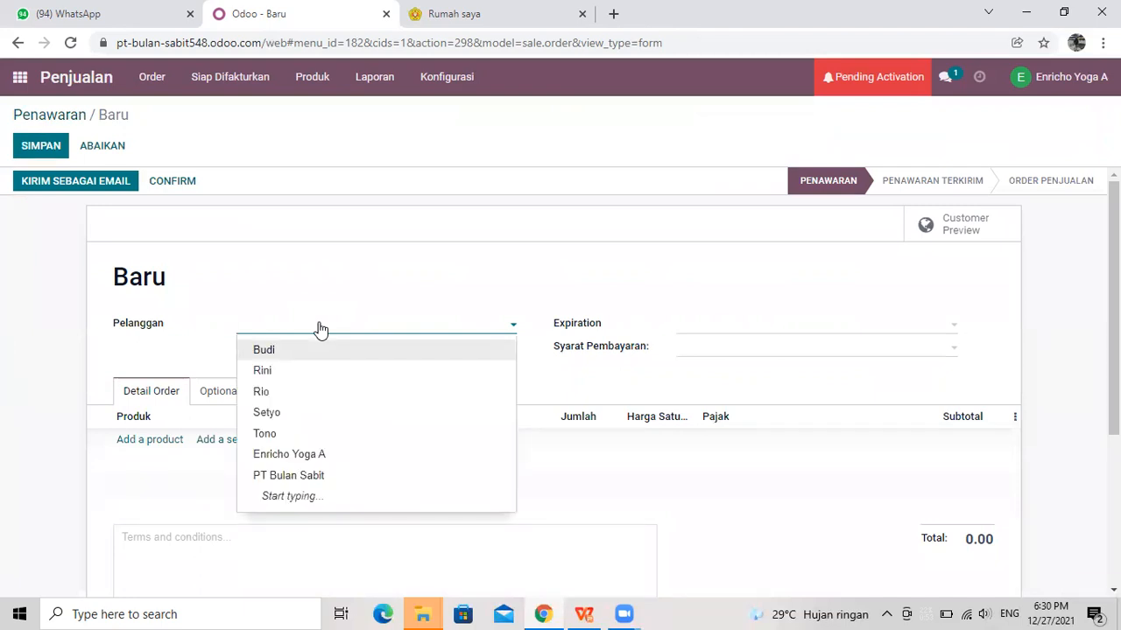
pyautogui.write('Ari')
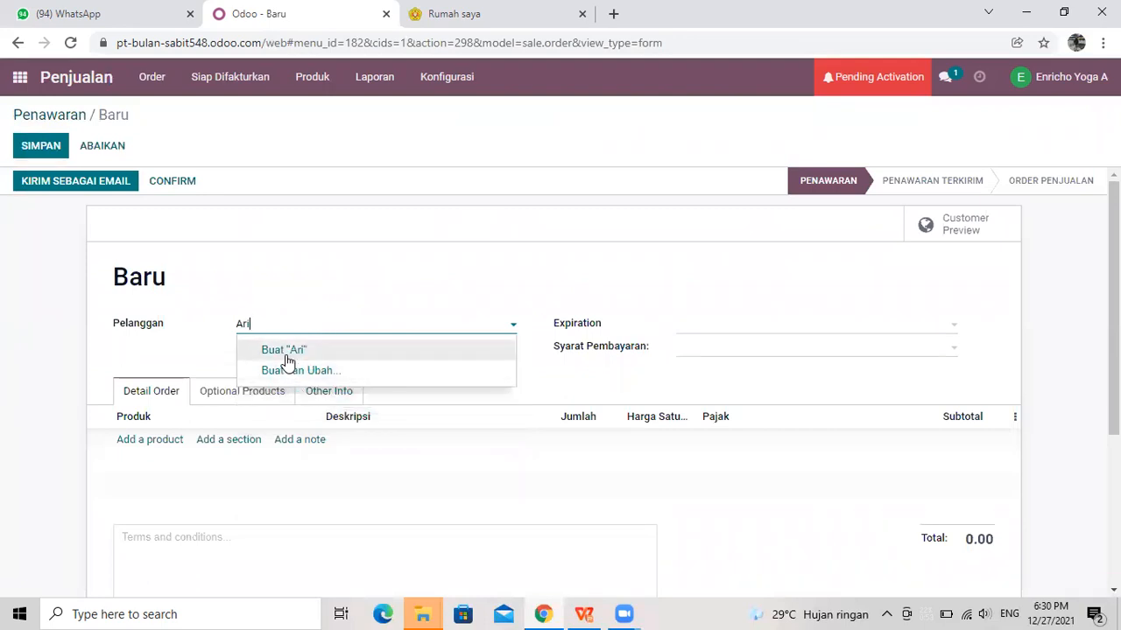
pyautogui.click(287, 351)
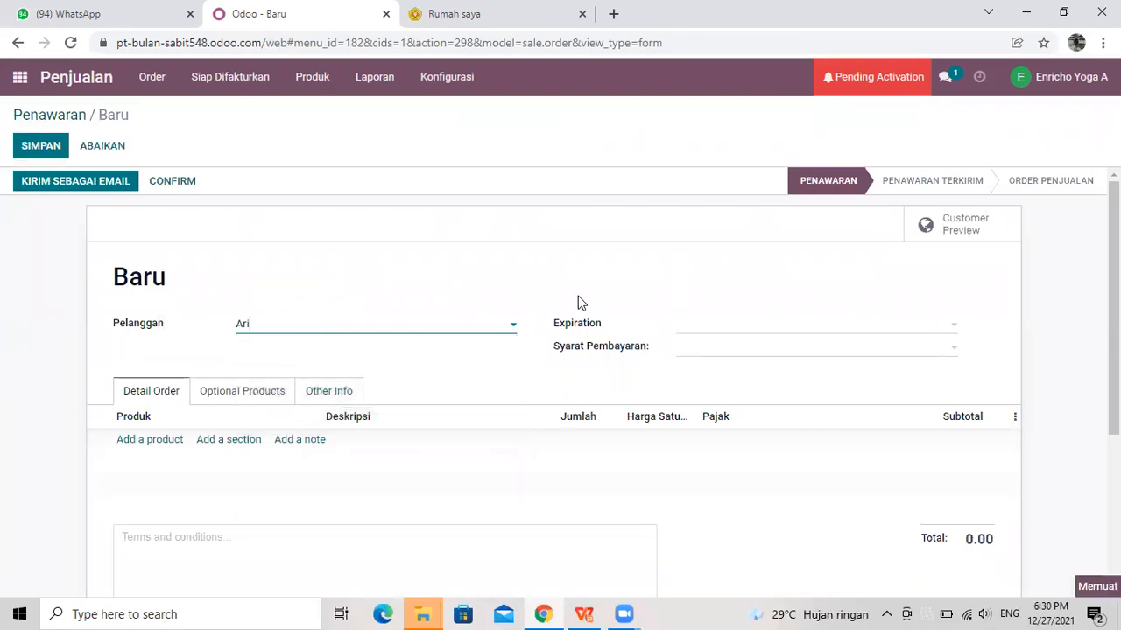
# Set the quotation's expiration to 27/12/2021 and its payment terms to Kontan
pyautogui.click(733, 326)
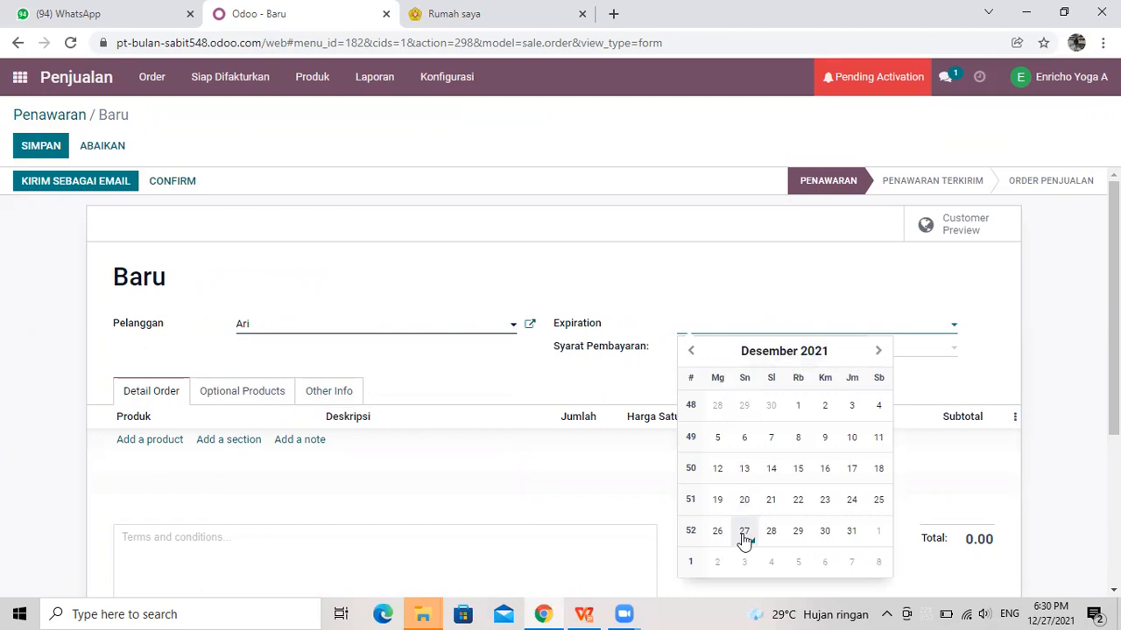
pyautogui.click(744, 536)
pyautogui.click(701, 355)
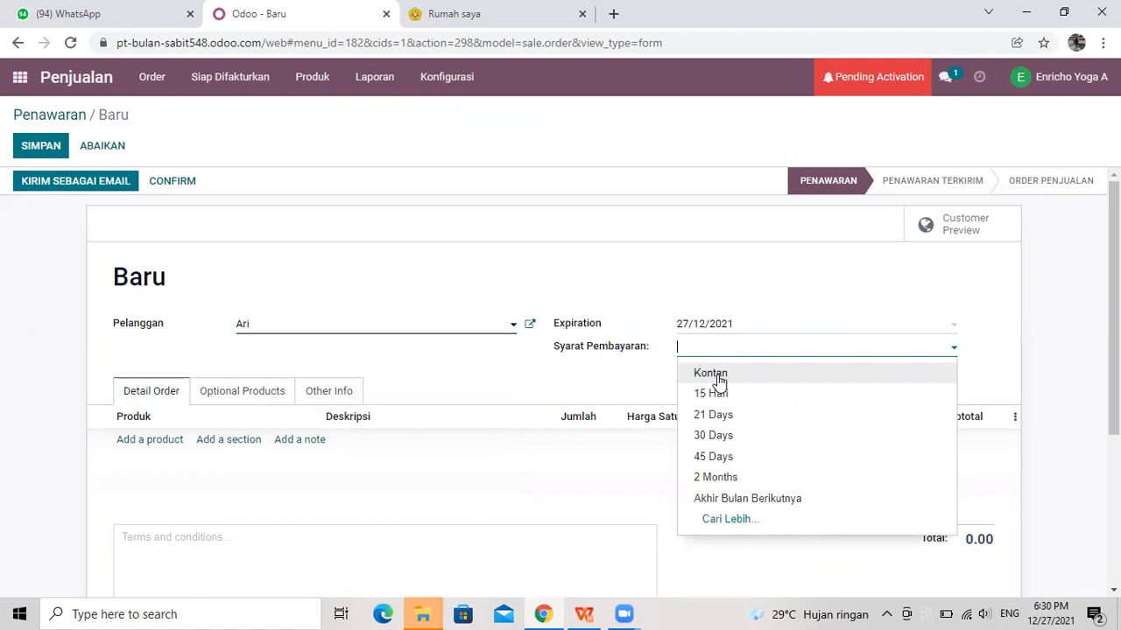
pyautogui.click(712, 374)
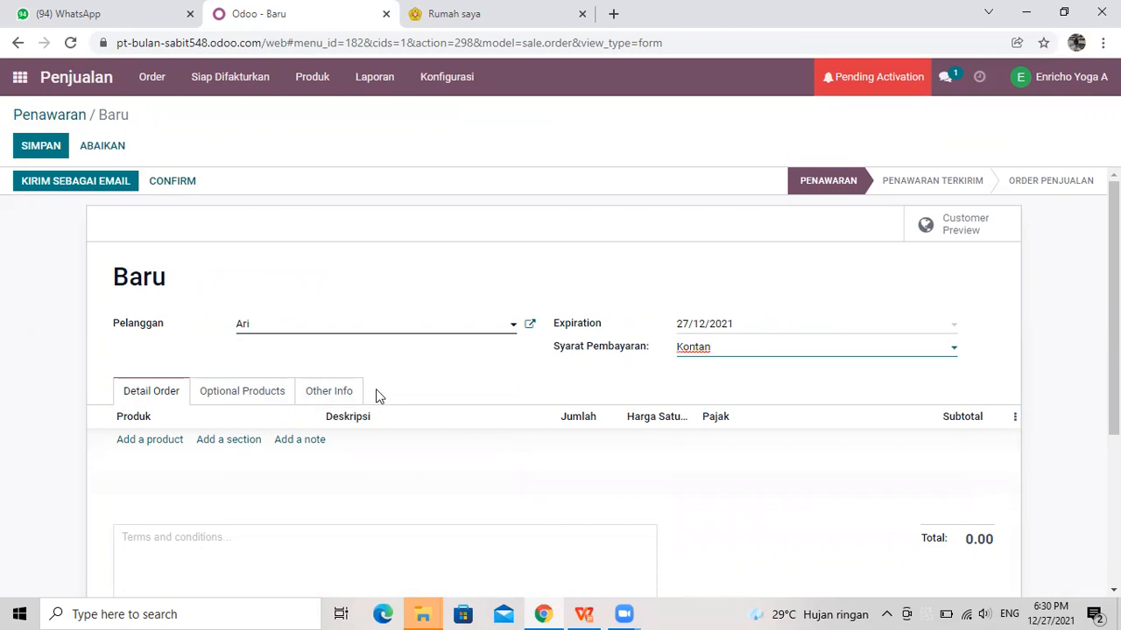
# Add Ayam Geprek to the quotation's order lines with a quantity of 4
pyautogui.click(149, 441)
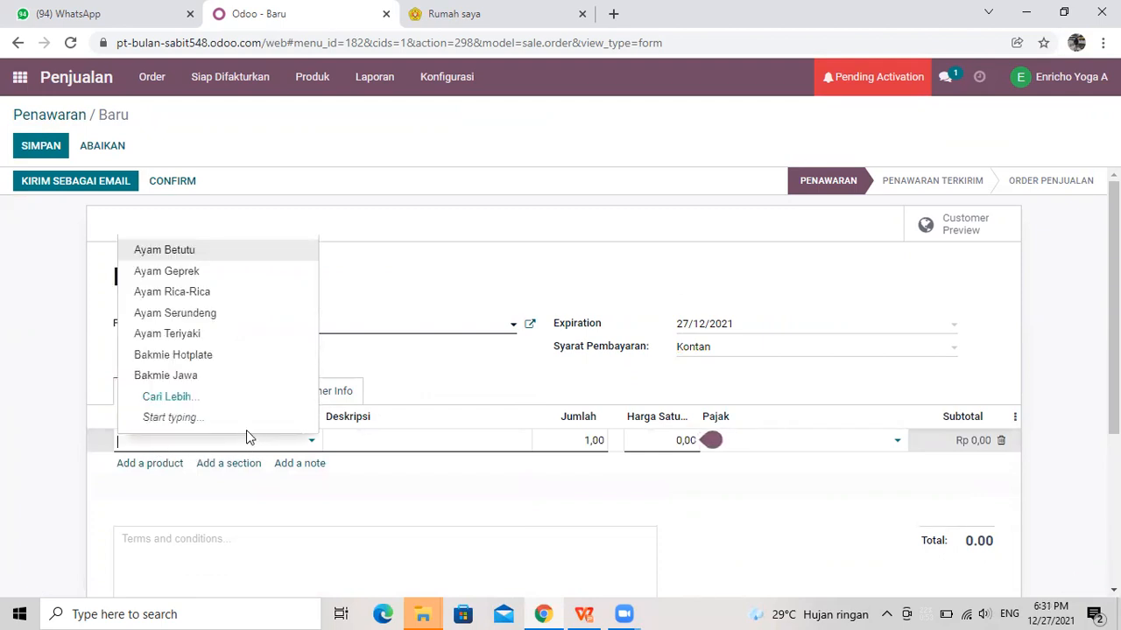
pyautogui.click(190, 290)
pyautogui.click(599, 442)
pyautogui.write('4')
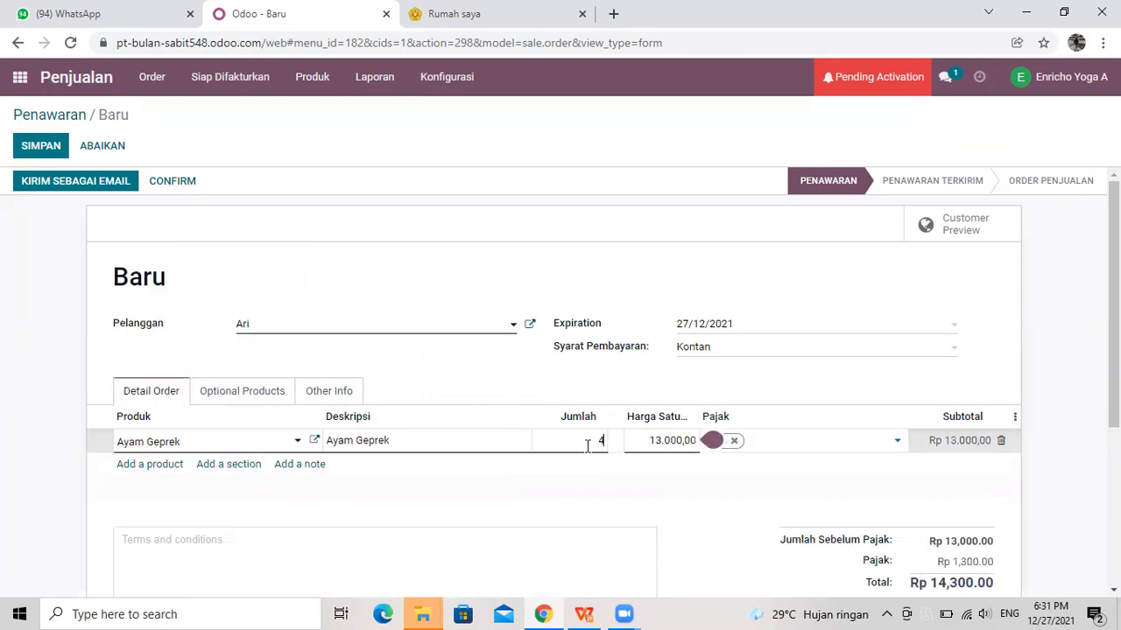
# Add Jus Mangga as a second order line of the quotation with a quantity of 4
pyautogui.click(157, 470)
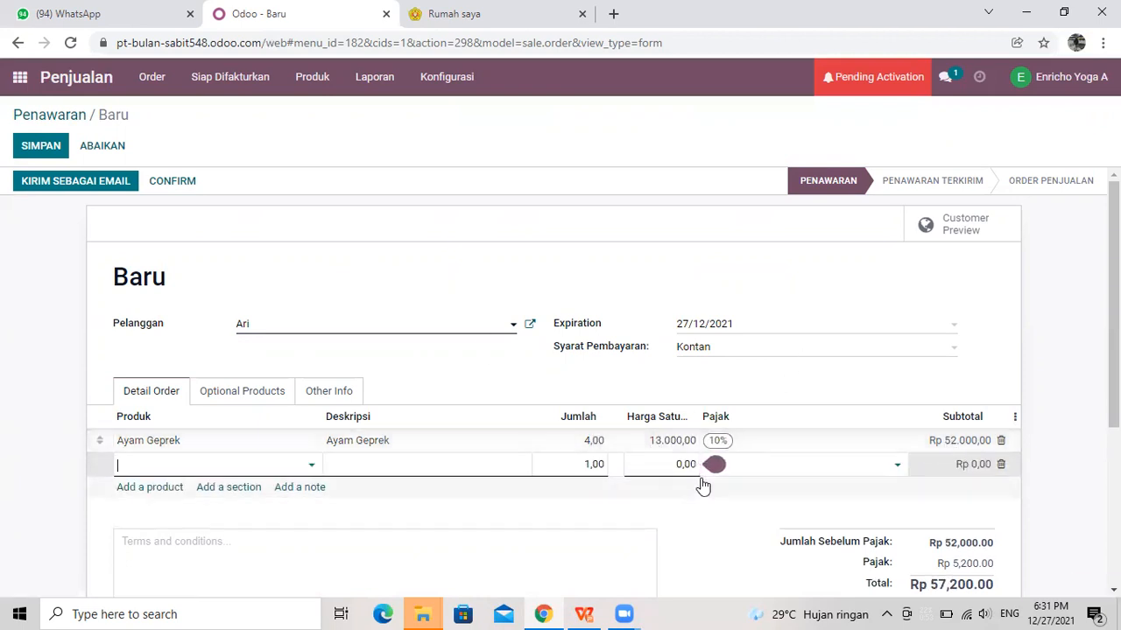
pyautogui.click(232, 469)
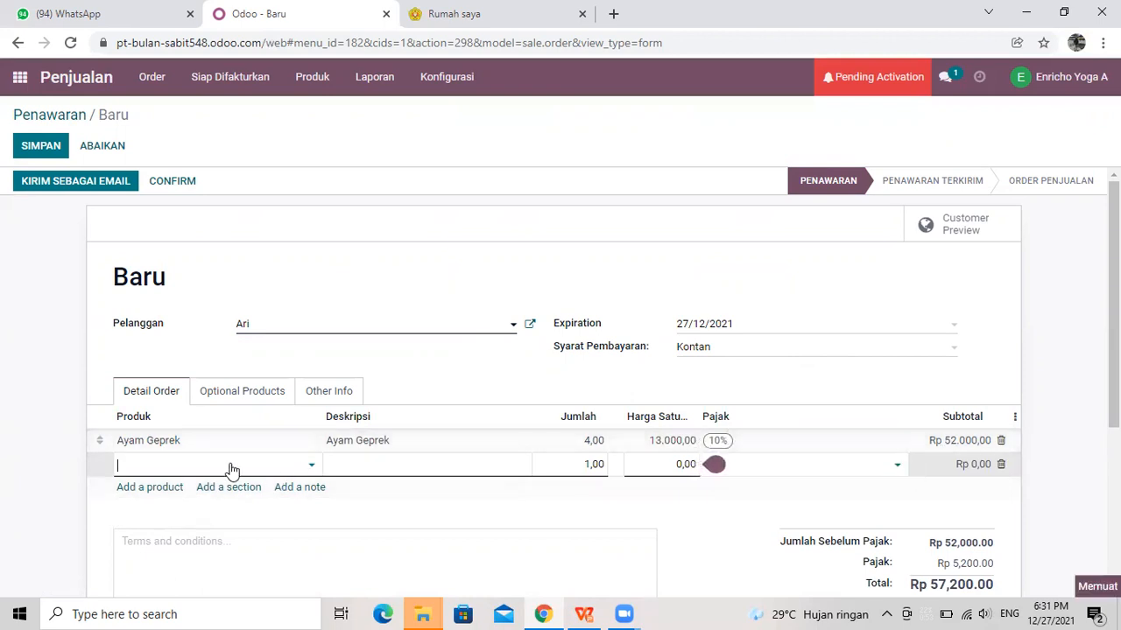
pyautogui.write('jus')
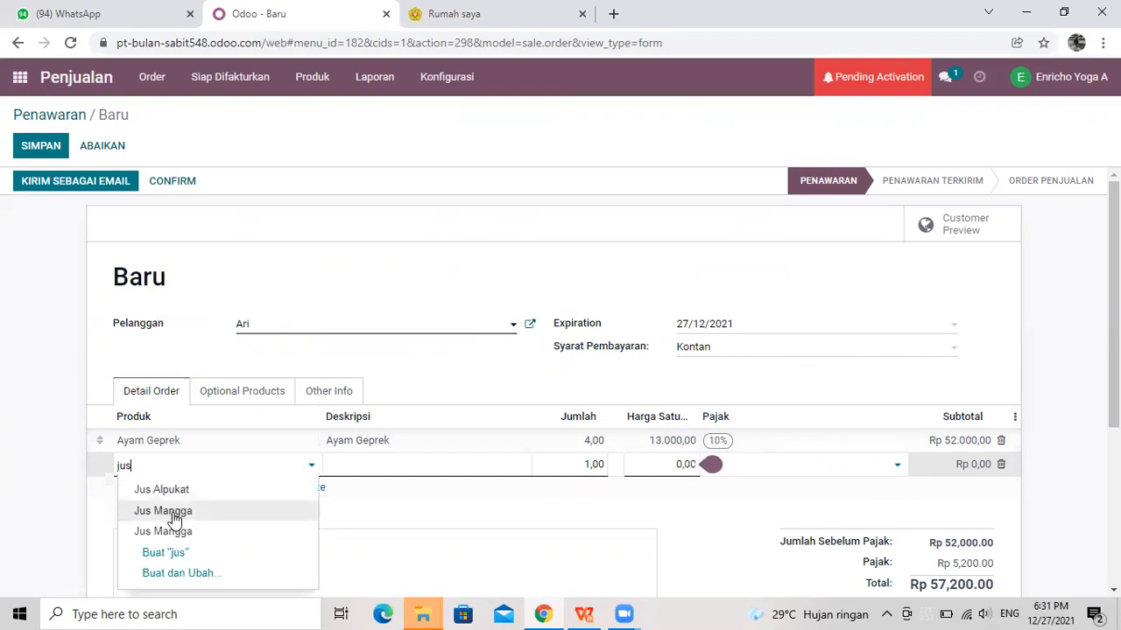
pyautogui.click(174, 515)
pyautogui.click(594, 464)
pyautogui.write('4')
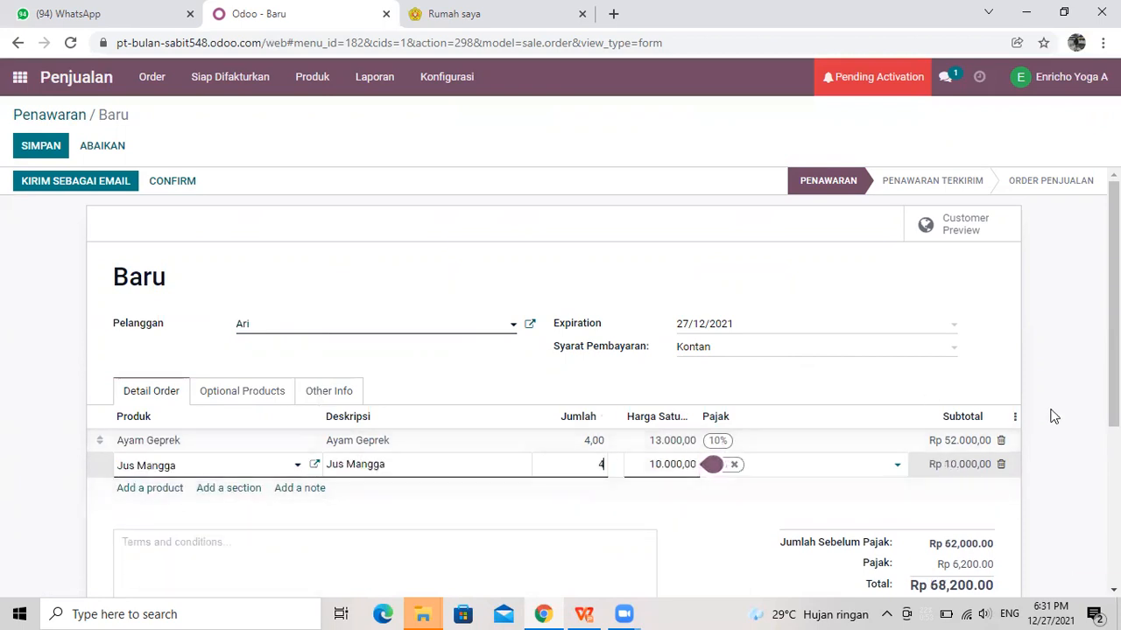
pyautogui.click(951, 481)
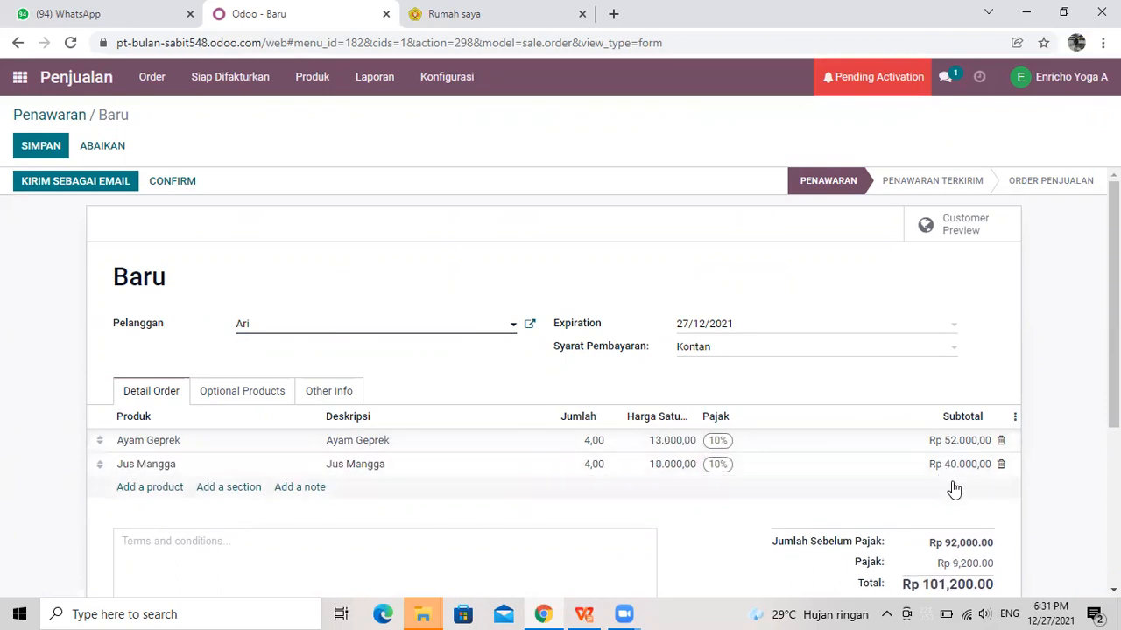
# Review the quotation's order lines and totals, and confirm it as a sales order
pyautogui.scroll(-1, 1001, 440)
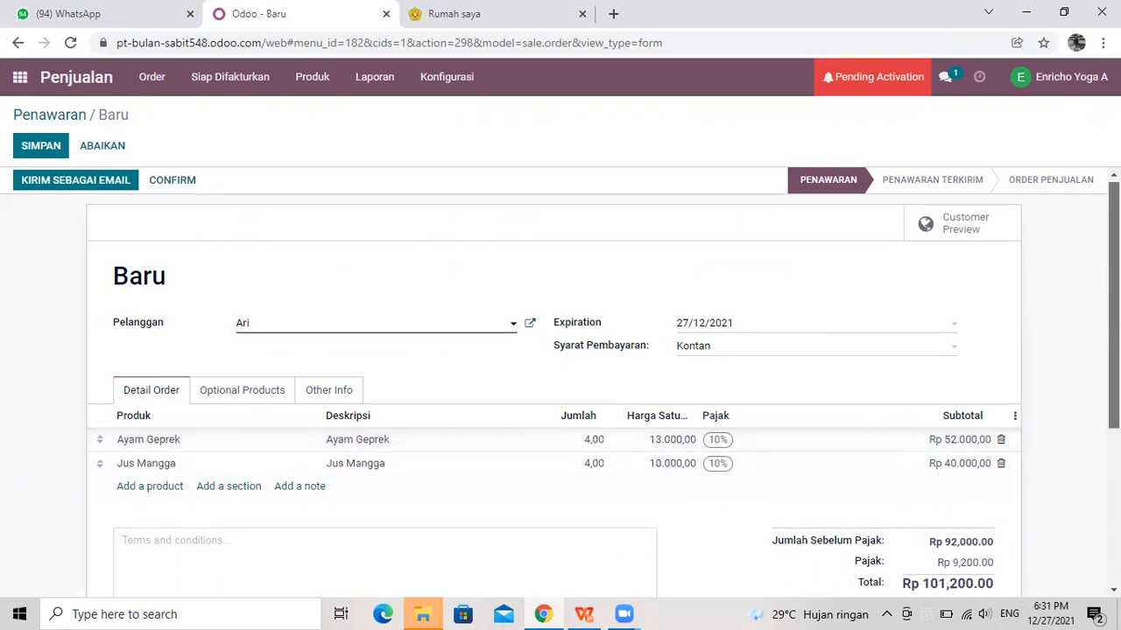
pyautogui.scroll(-1, 822, 424)
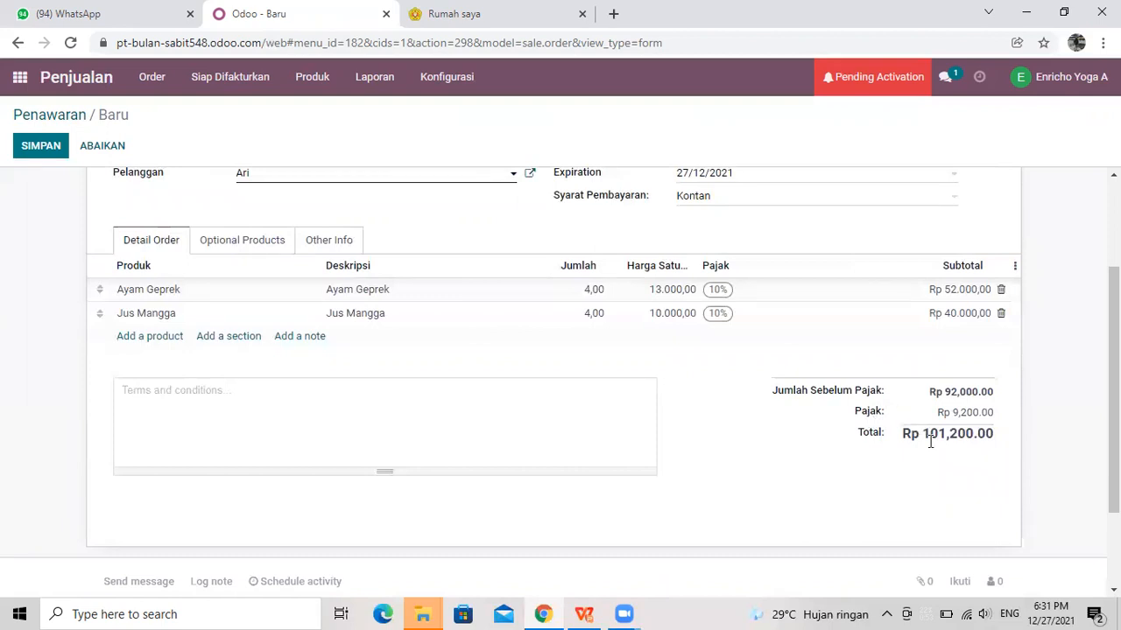
pyautogui.scroll(2, 1113, 390)
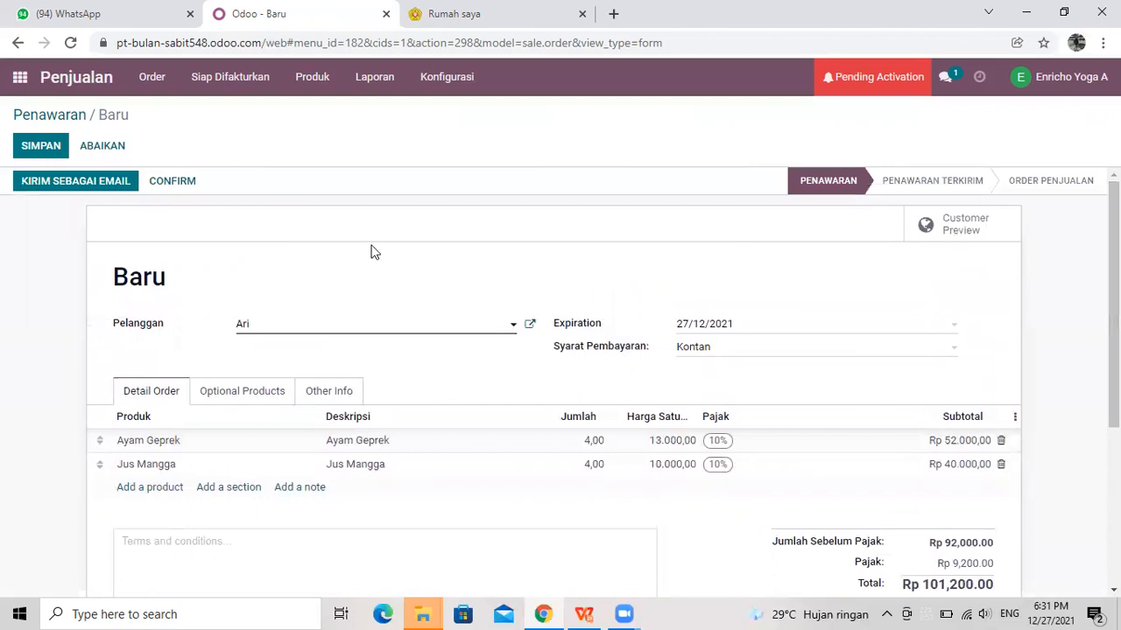
pyautogui.click(173, 183)
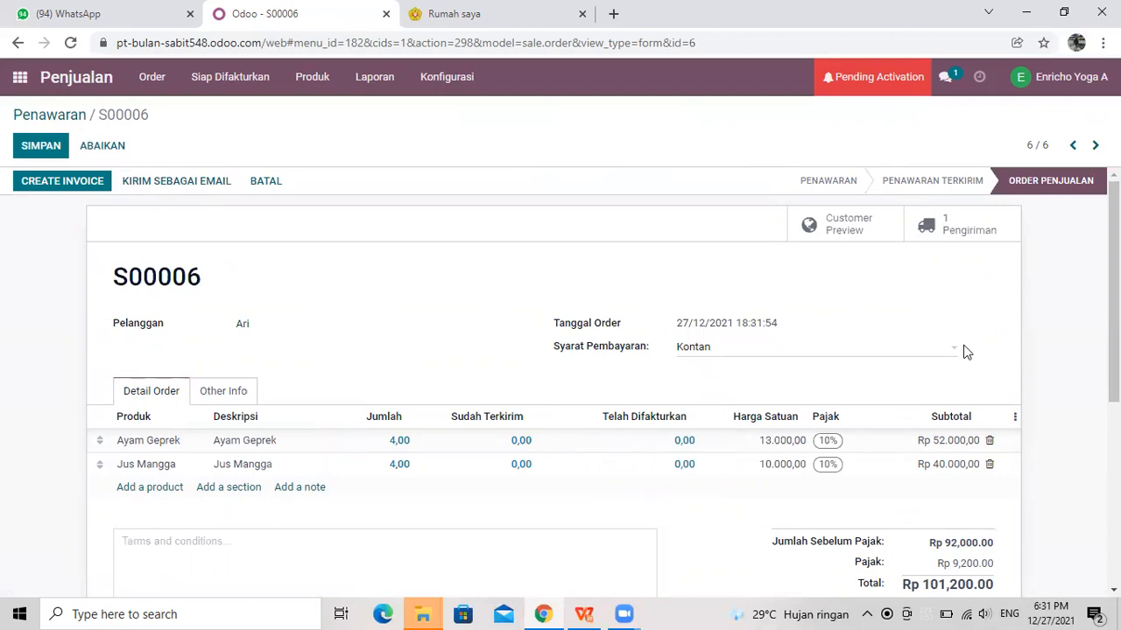
# Create a regular invoice from the confirmed sales order and open it for viewing
pyautogui.scroll(-1, 1058, 347)
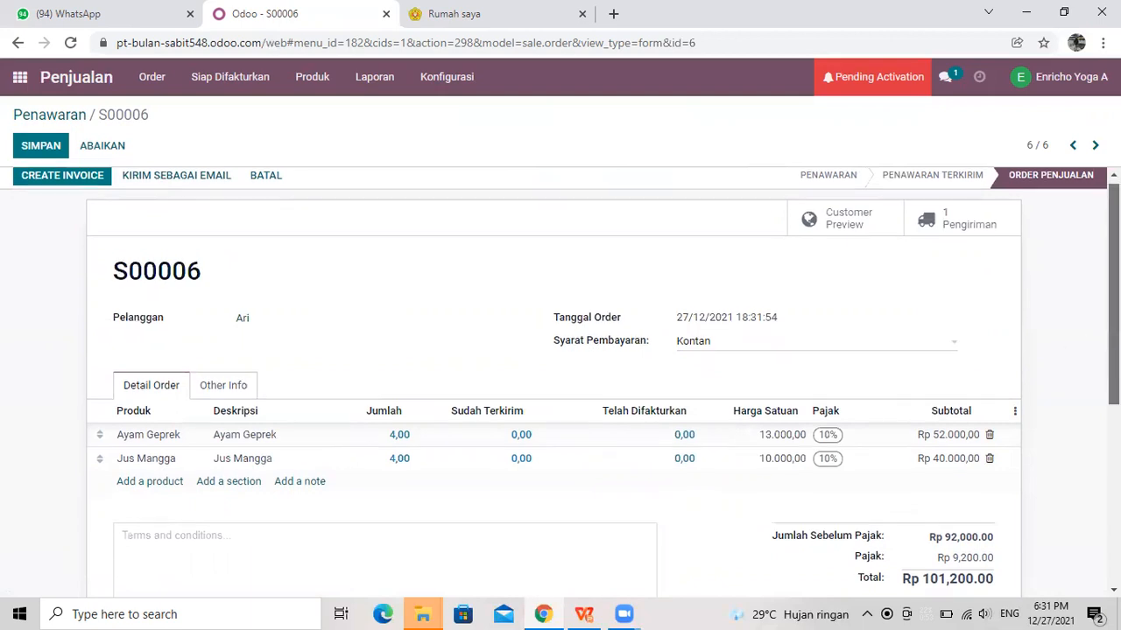
pyautogui.scroll(-1, 560, 384)
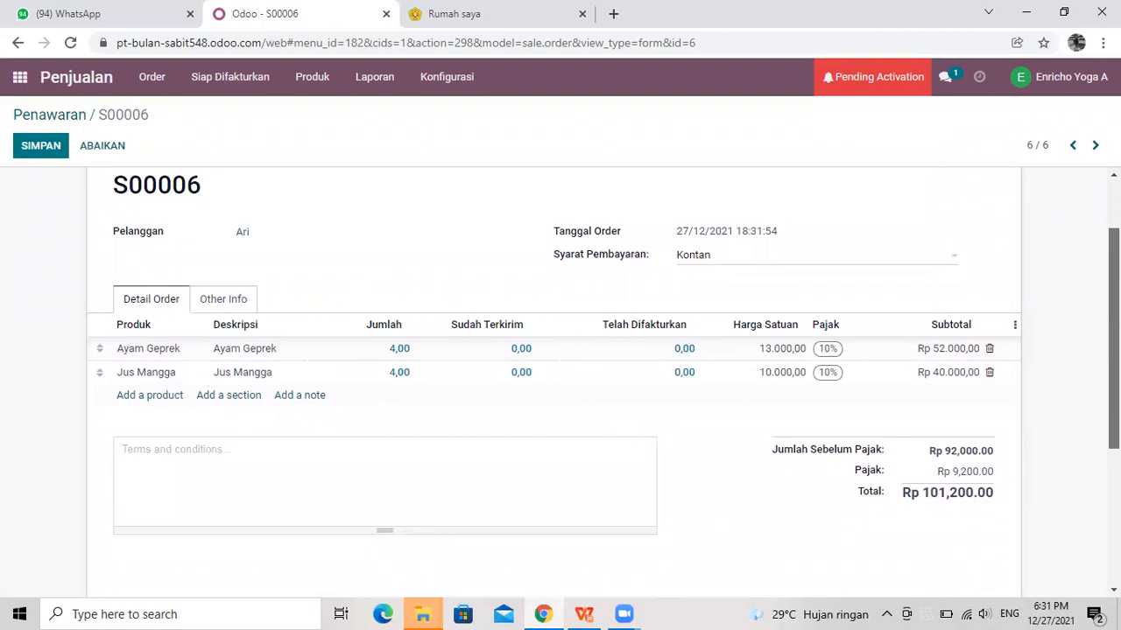
pyautogui.scroll(2, 560, 384)
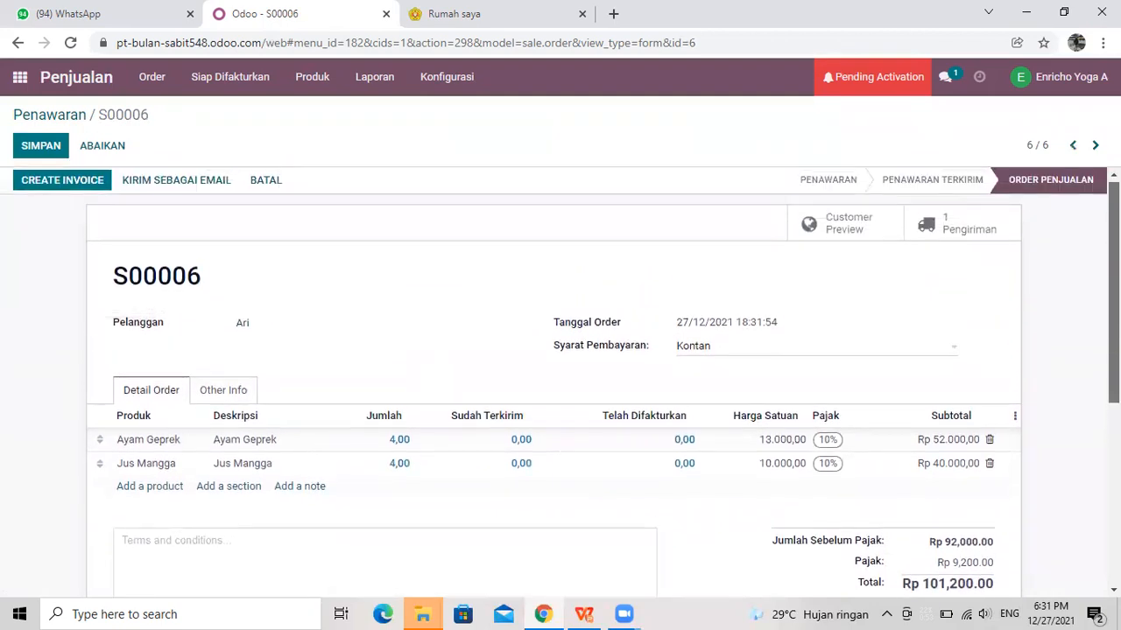
pyautogui.scroll(-2, 561, 384)
pyautogui.scroll(1, 561, 385)
pyautogui.scroll(1, 561, 384)
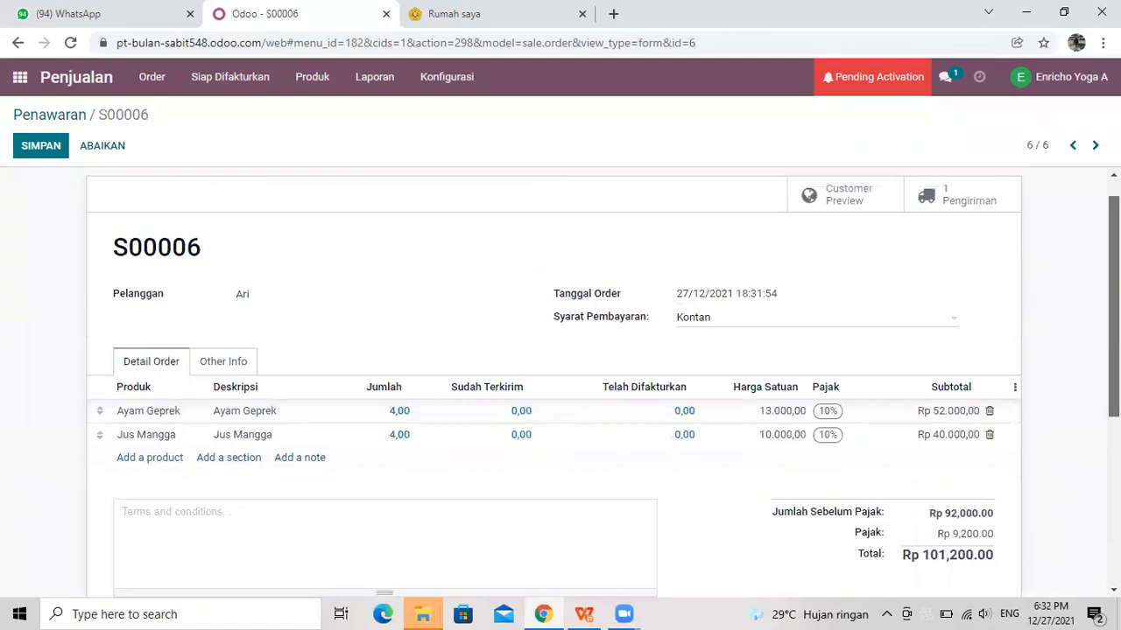
pyautogui.scroll(1, 561, 385)
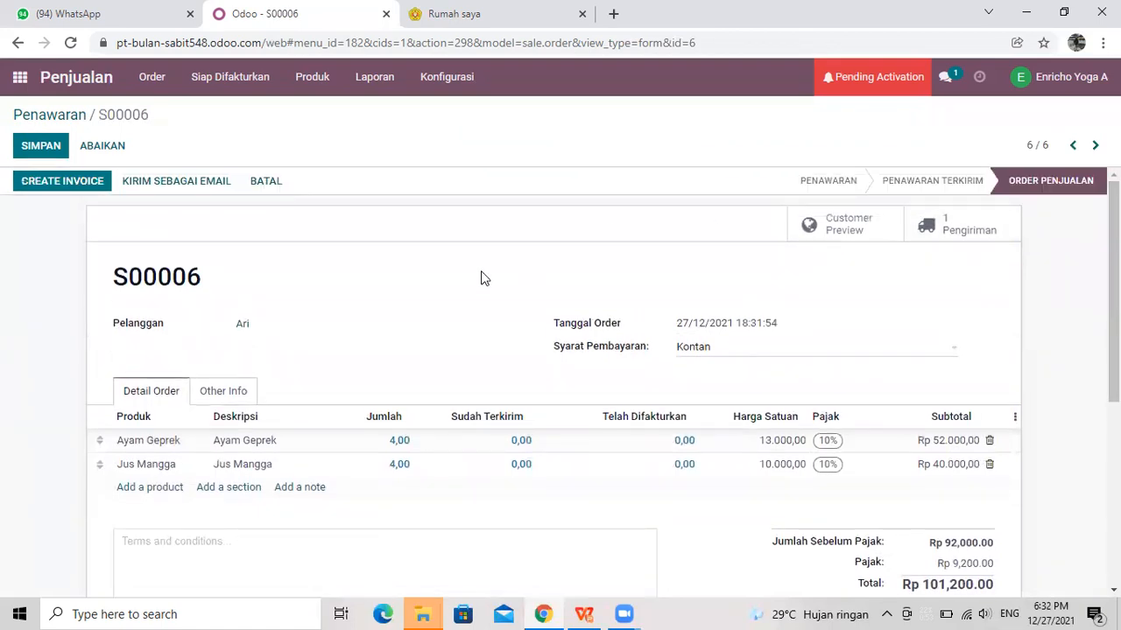
pyautogui.click(73, 189)
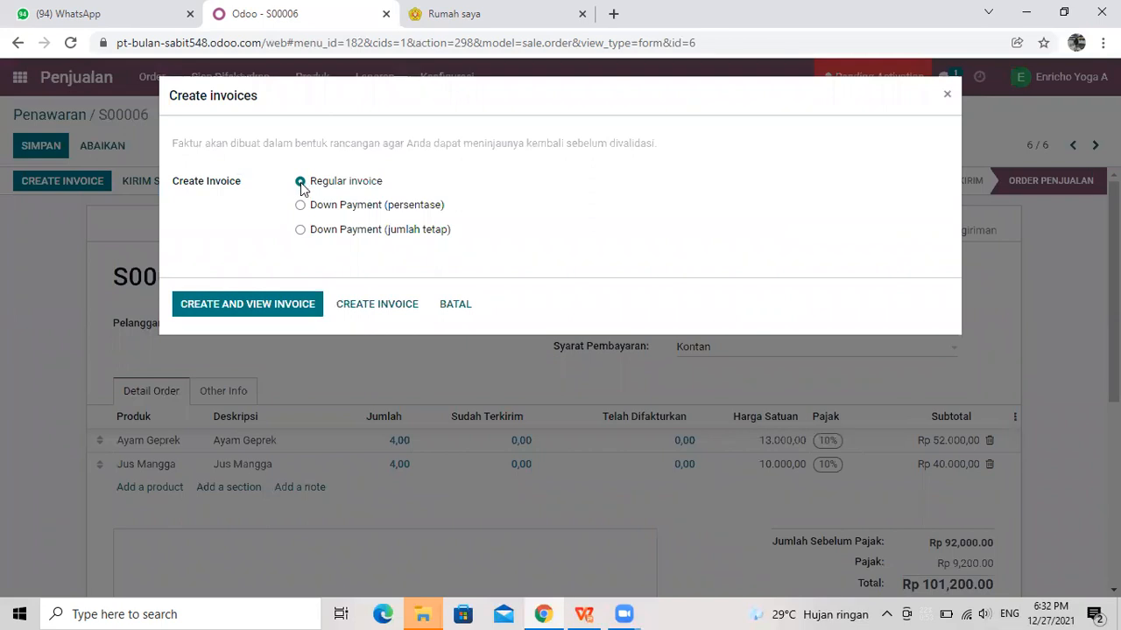
pyautogui.click(250, 311)
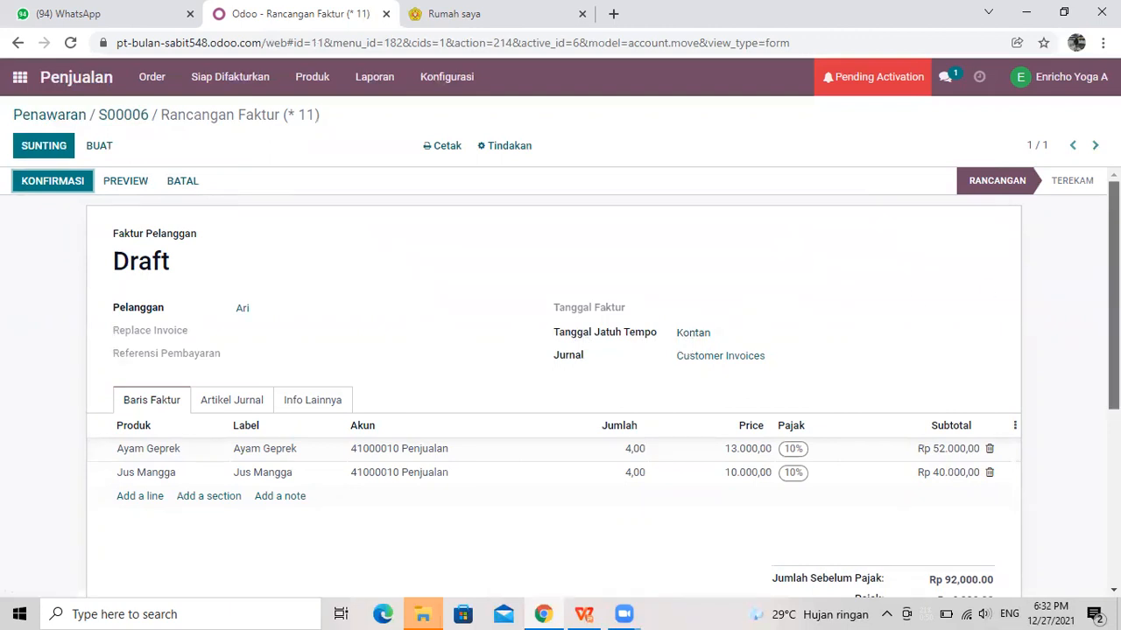
# Check the draft customer invoice's lines and totals, and confirm the invoice
pyautogui.scroll(-3, 684, 344)
pyautogui.scroll(3, 516, 333)
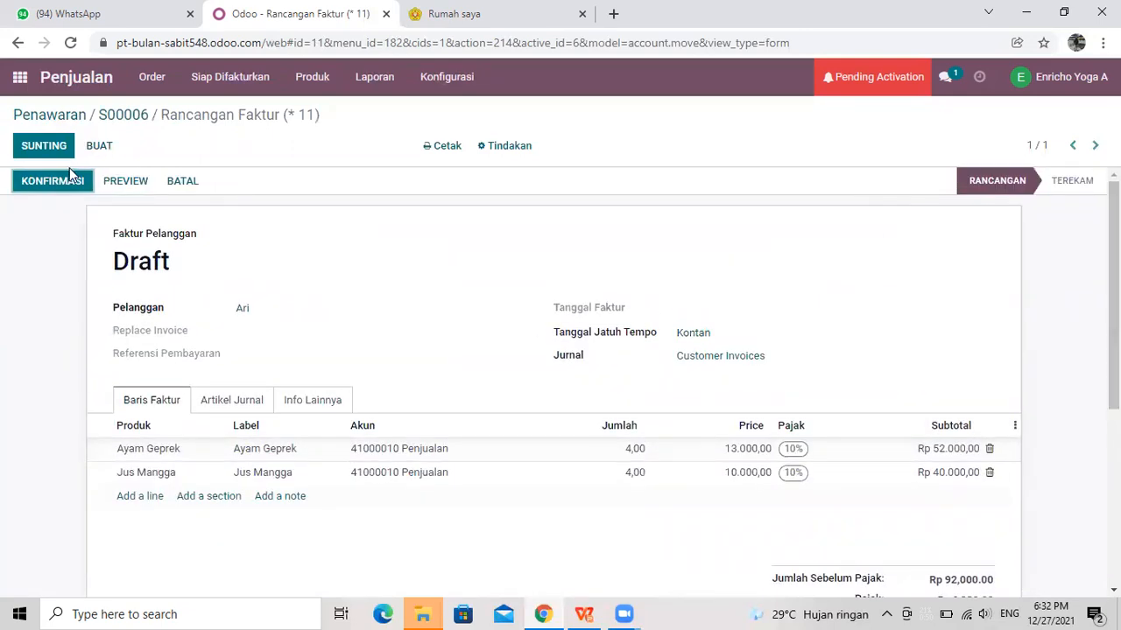
pyautogui.click(56, 184)
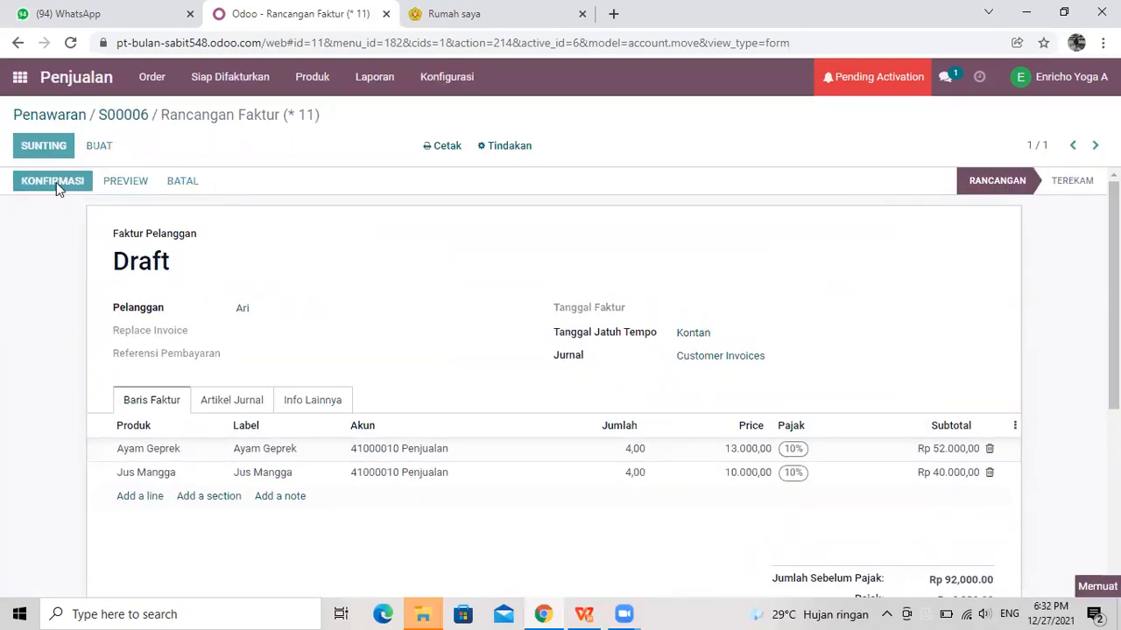
pyautogui.click(56, 186)
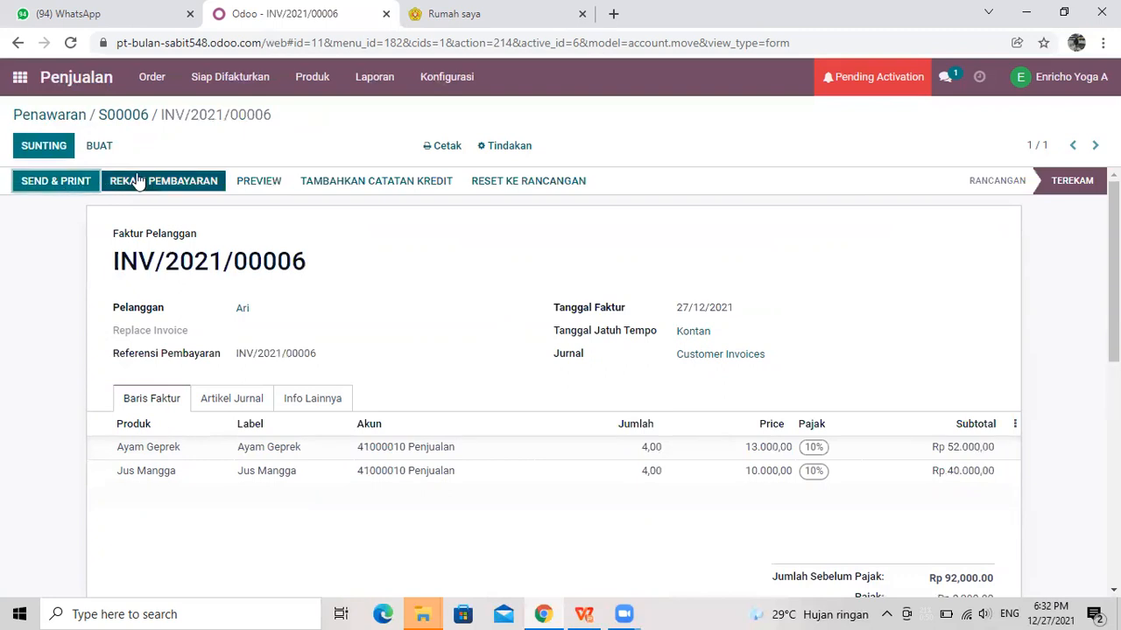
# Record the invoice's full payment with Cash as the journal and review the invoice's payment totals
pyautogui.click(161, 184)
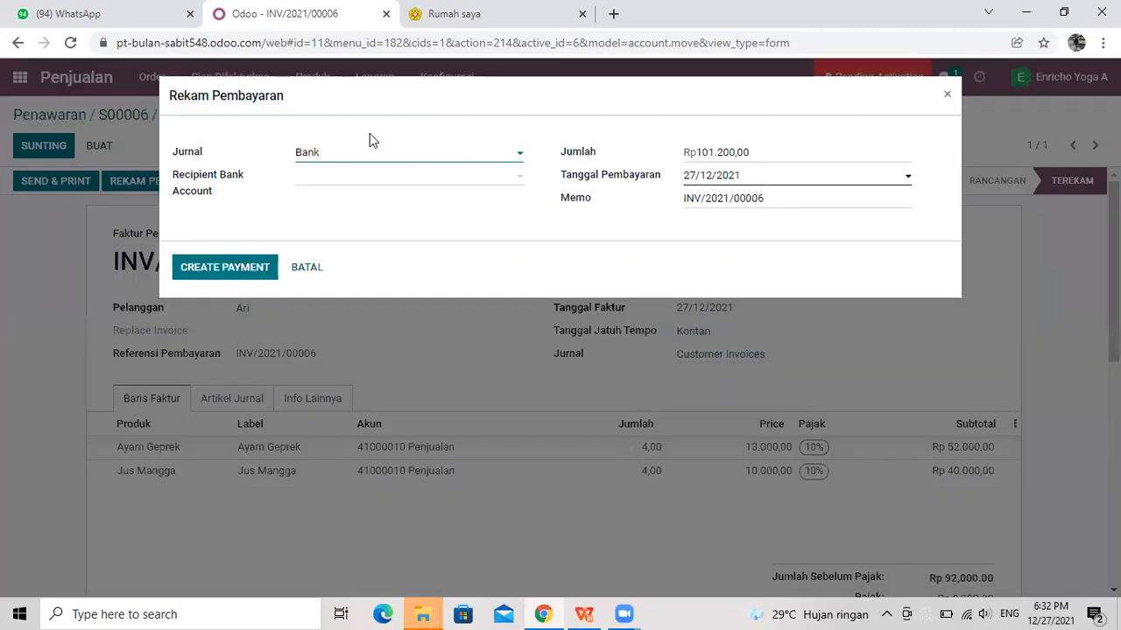
pyautogui.click(389, 158)
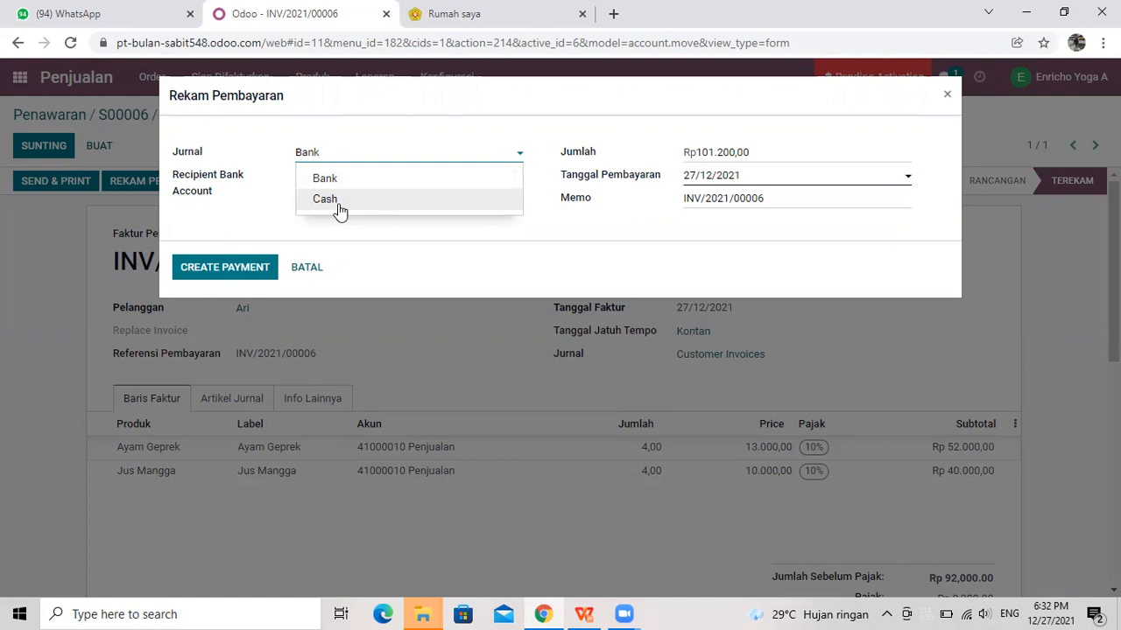
pyautogui.click(340, 212)
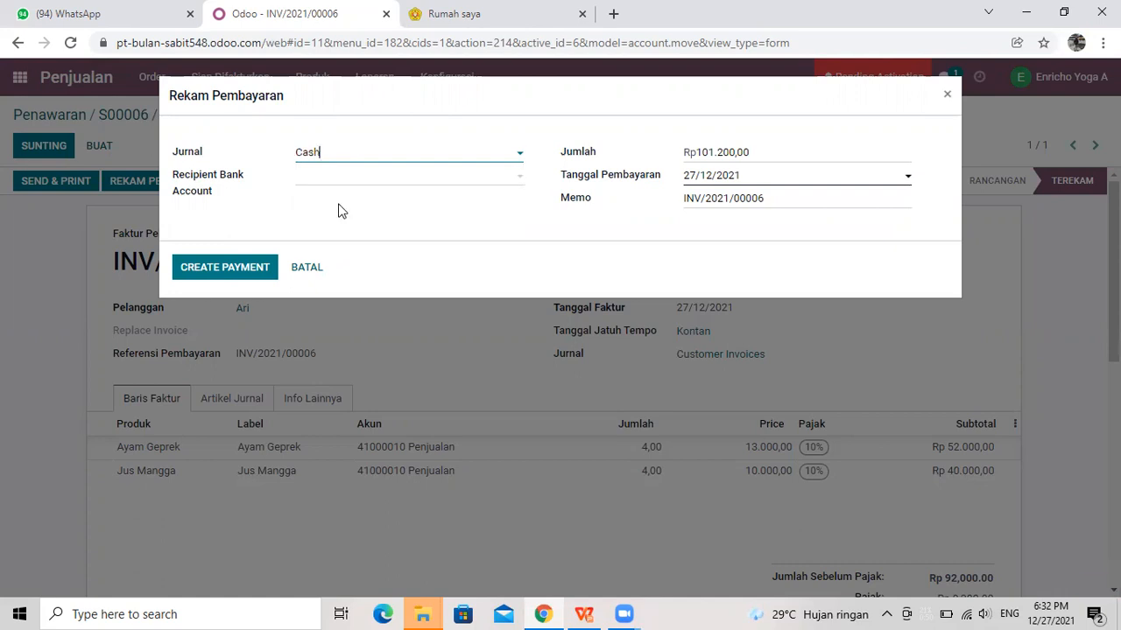
pyautogui.click(201, 271)
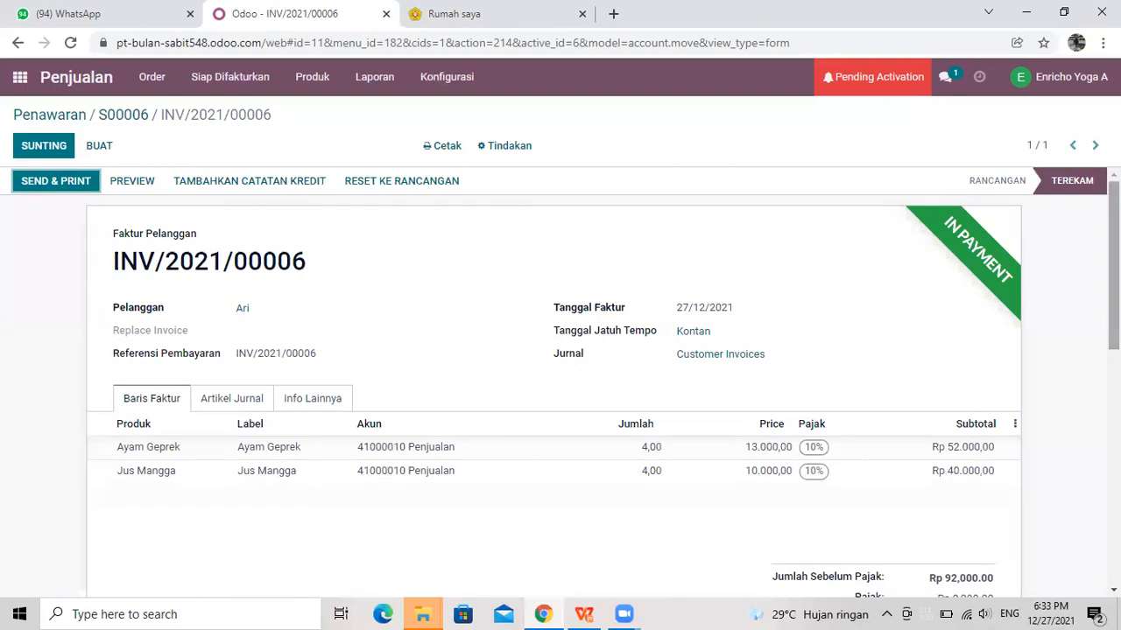
pyautogui.scroll(-3, 1112, 262)
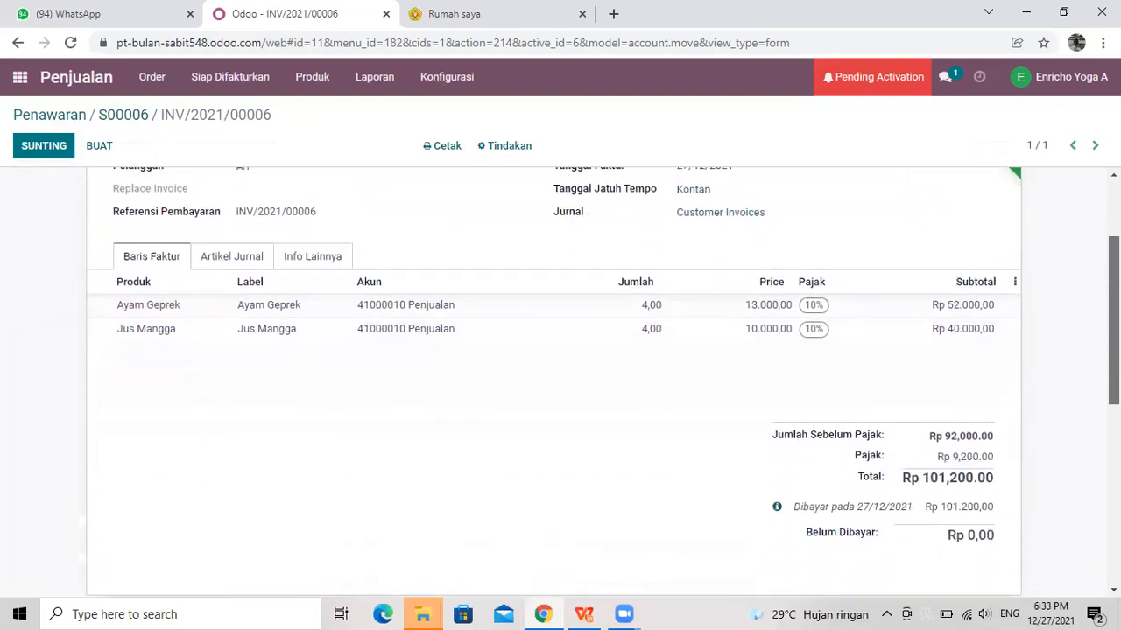
pyautogui.scroll(-1, 965, 450)
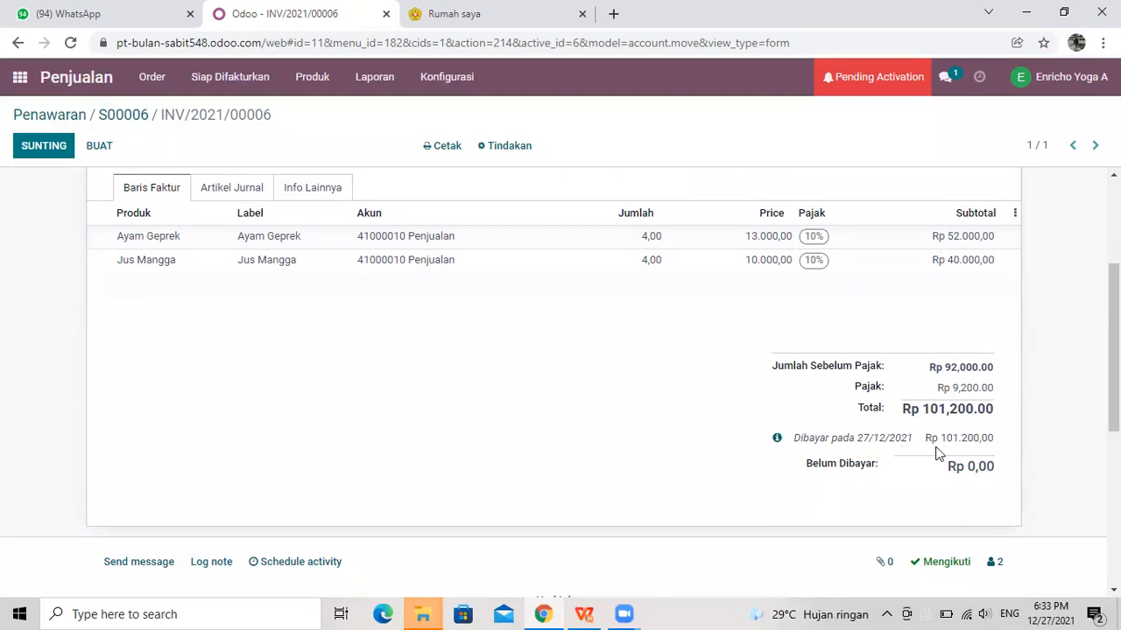
pyautogui.scroll(3, 614, 170)
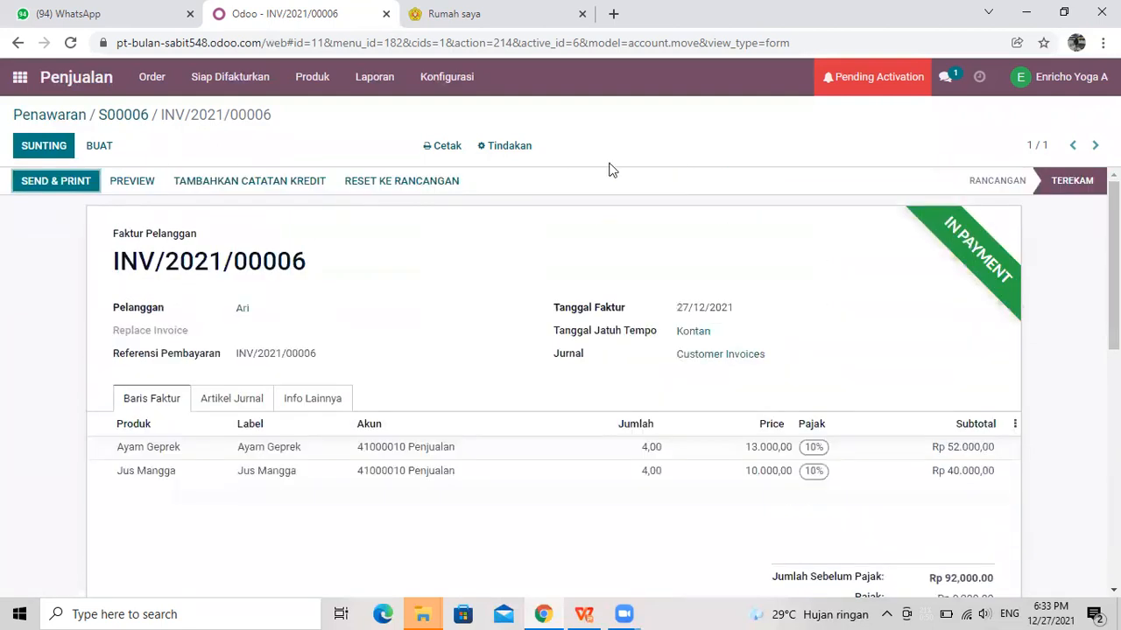
# Return to the Penawaran list, create a new quotation and add a new customer by name as its Pelanggan
pyautogui.click(49, 118)
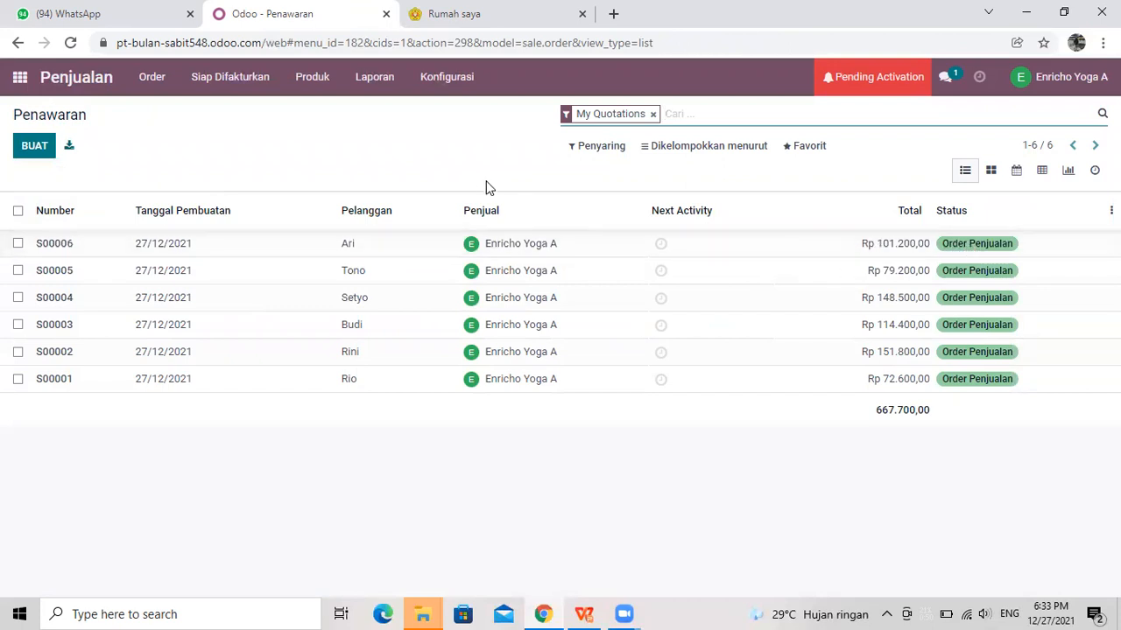
pyautogui.click(30, 149)
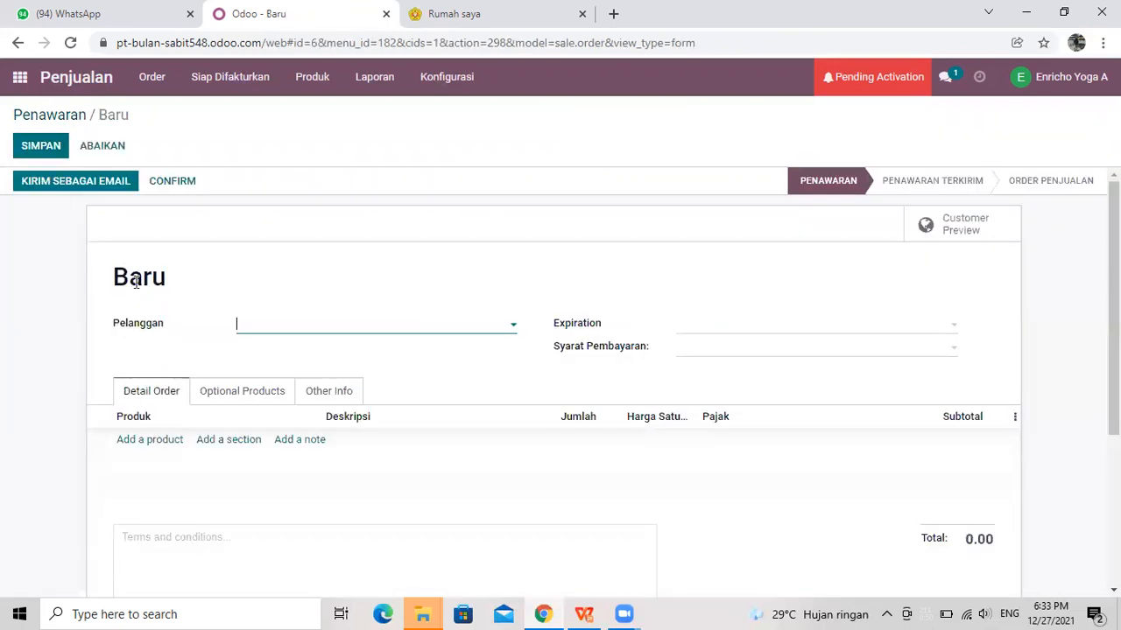
pyautogui.click(289, 333)
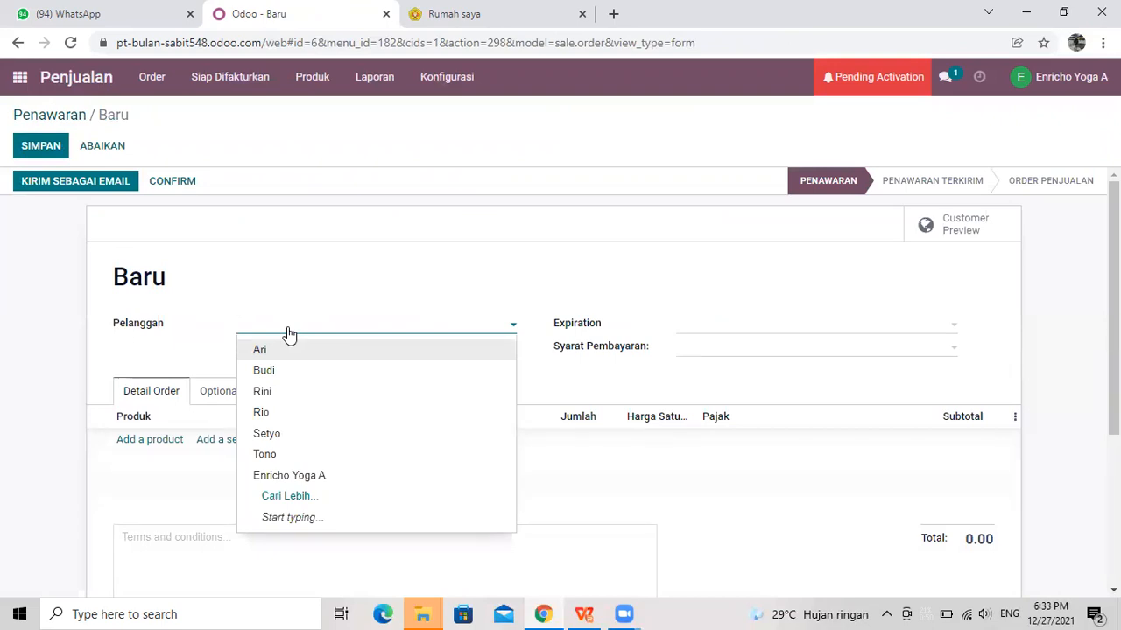
pyautogui.write('Cl')
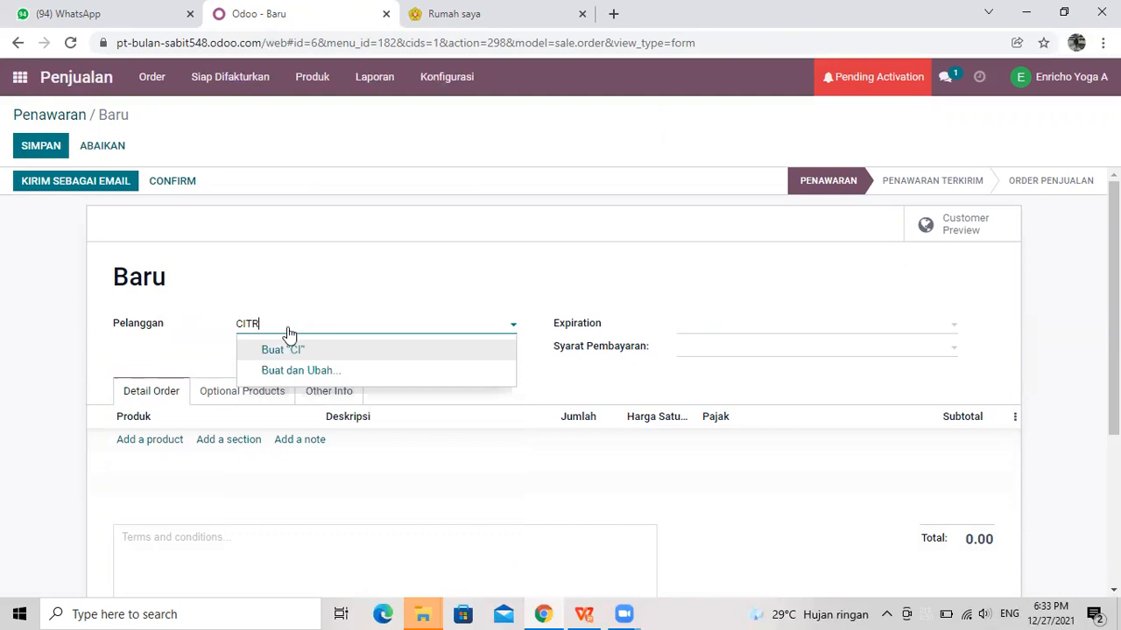
pyautogui.press('BackSpace')
pyautogui.press('BackSpace')
pyautogui.press('BackSpace')
pyautogui.write('itra')
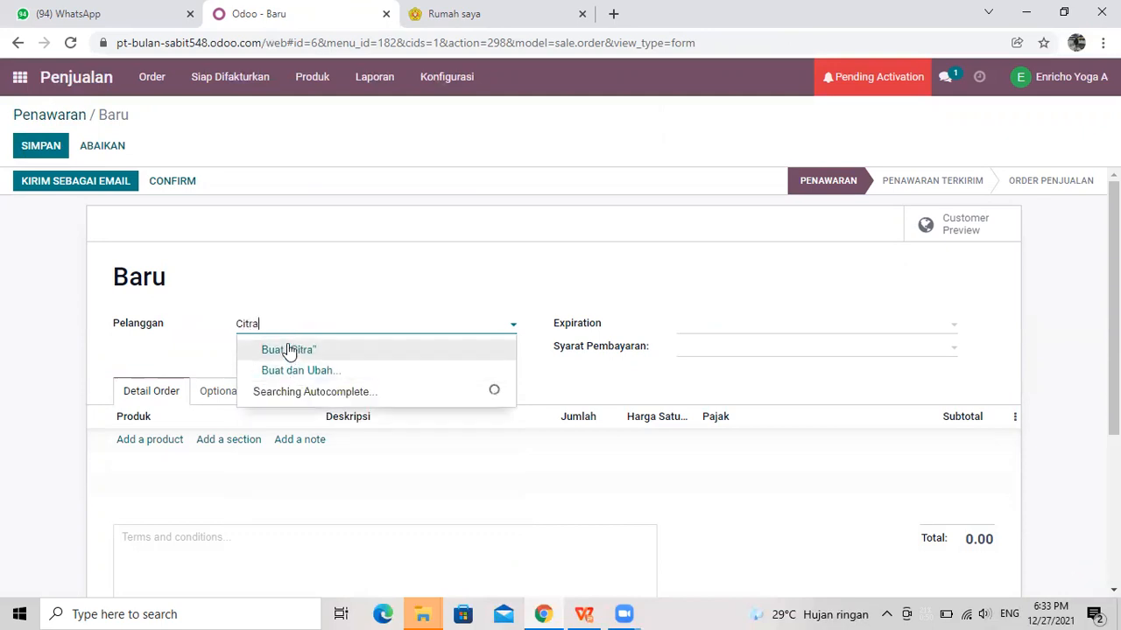
pyautogui.click(288, 350)
# Set the new quotation's expiration to 27/12/2021 and its payment terms to 15 Hari
pyautogui.click(731, 328)
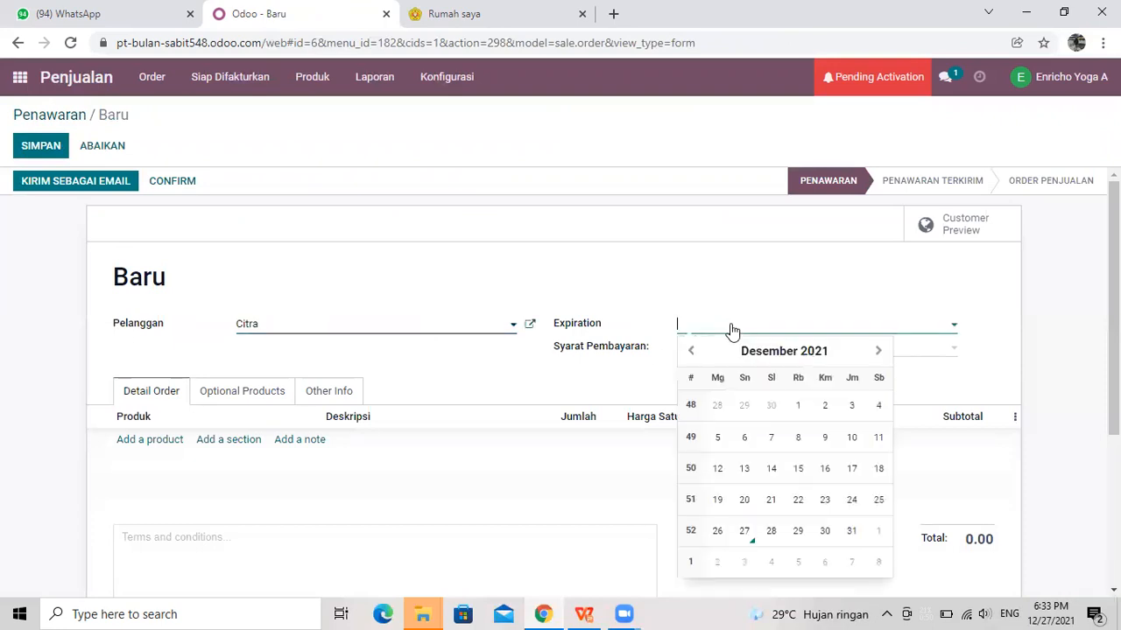
pyautogui.click(745, 532)
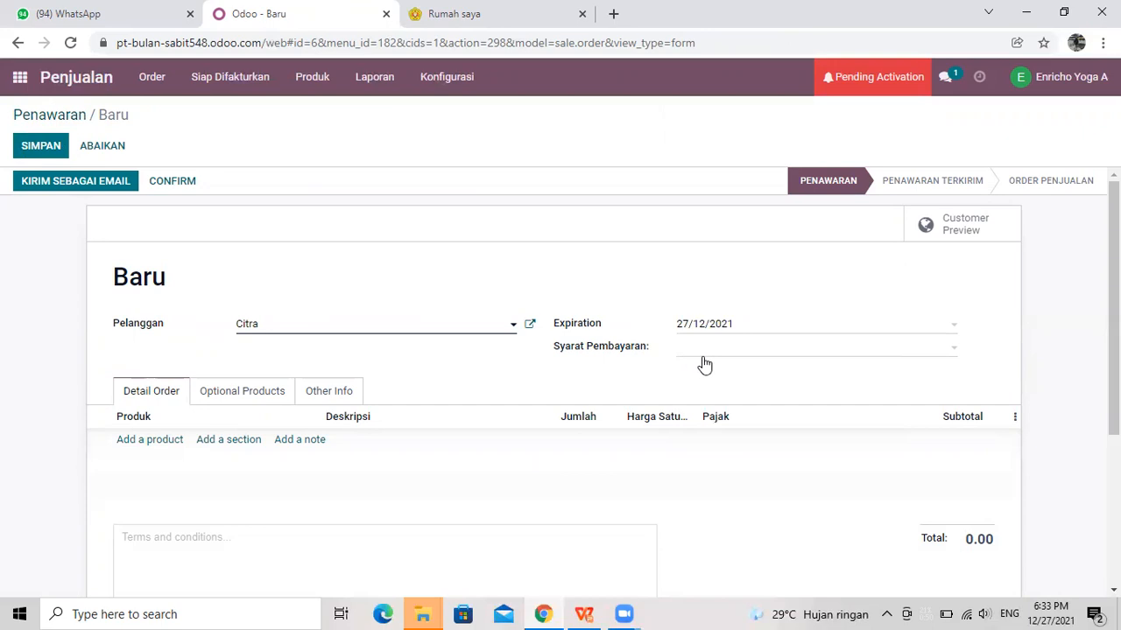
pyautogui.click(702, 355)
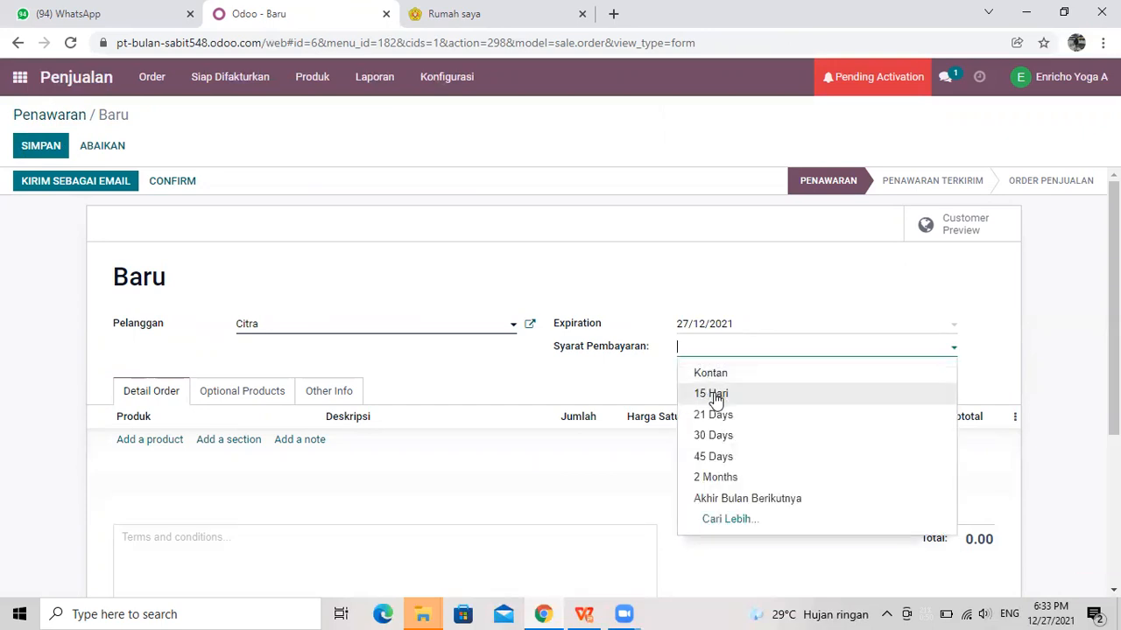
pyautogui.click(716, 395)
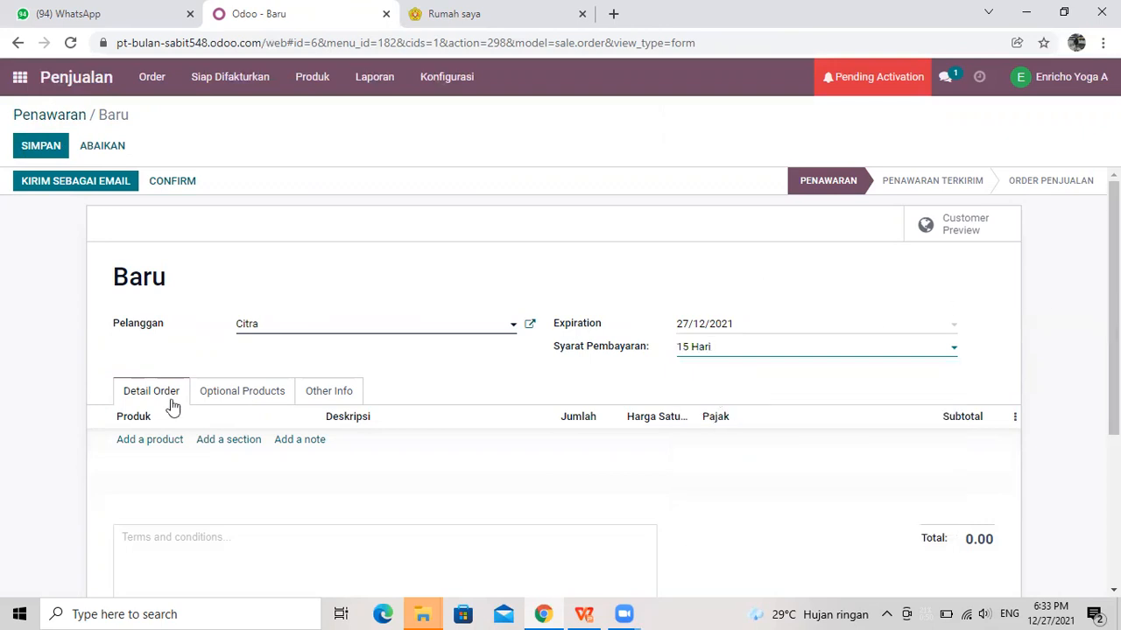
# Add Bakmie Hotplate to the new quotation's order lines with a quantity of 4
pyautogui.click(166, 440)
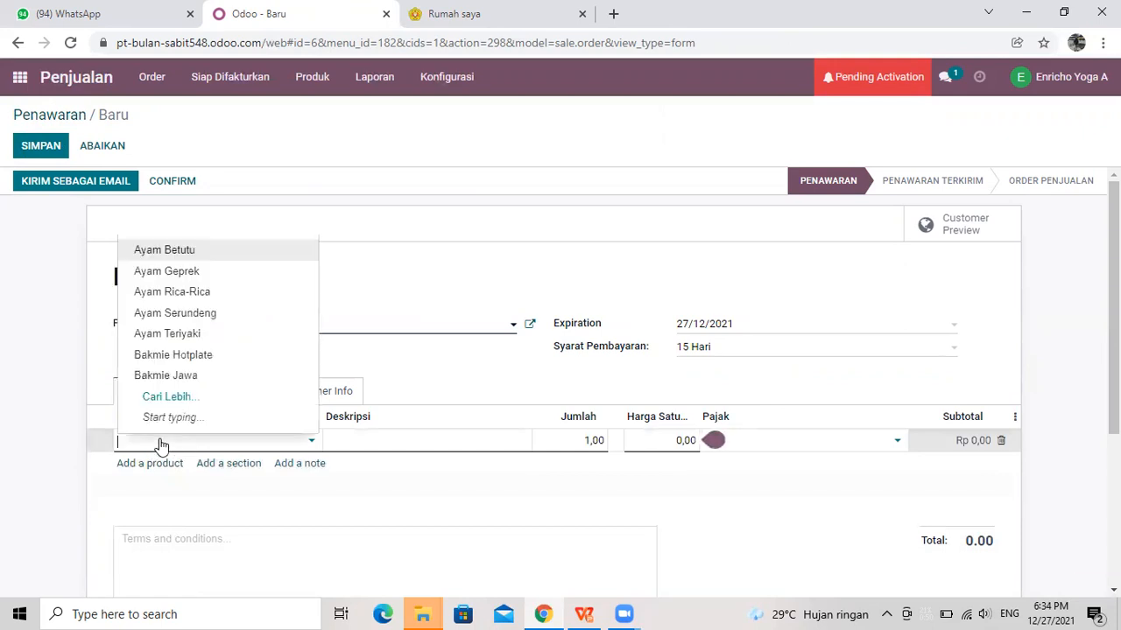
pyautogui.click(160, 444)
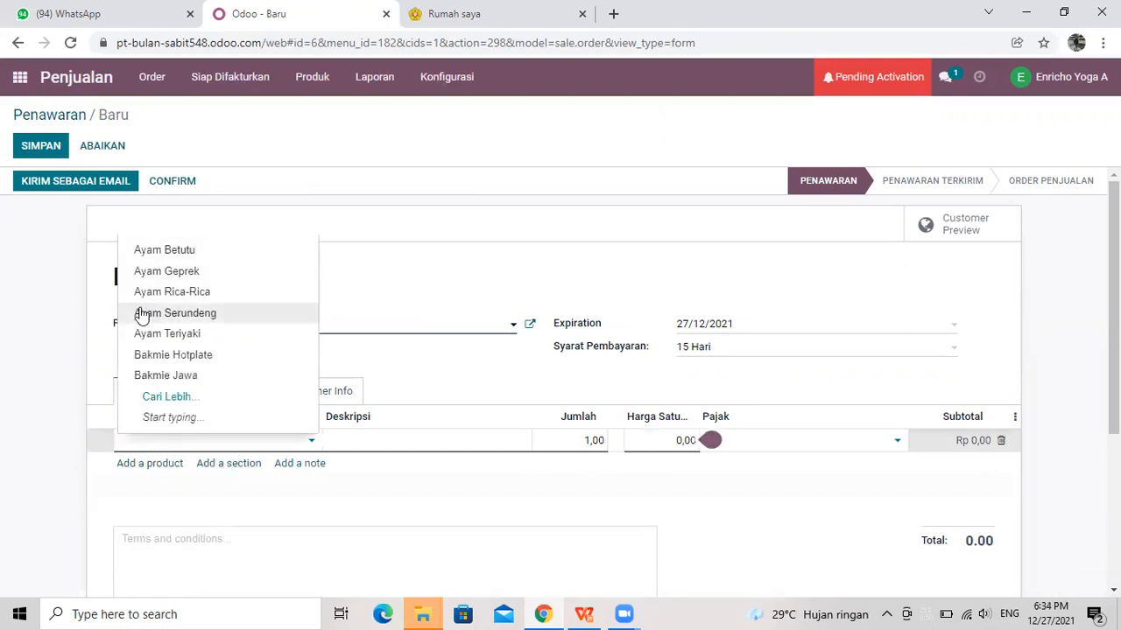
pyautogui.click(202, 355)
pyautogui.click(595, 440)
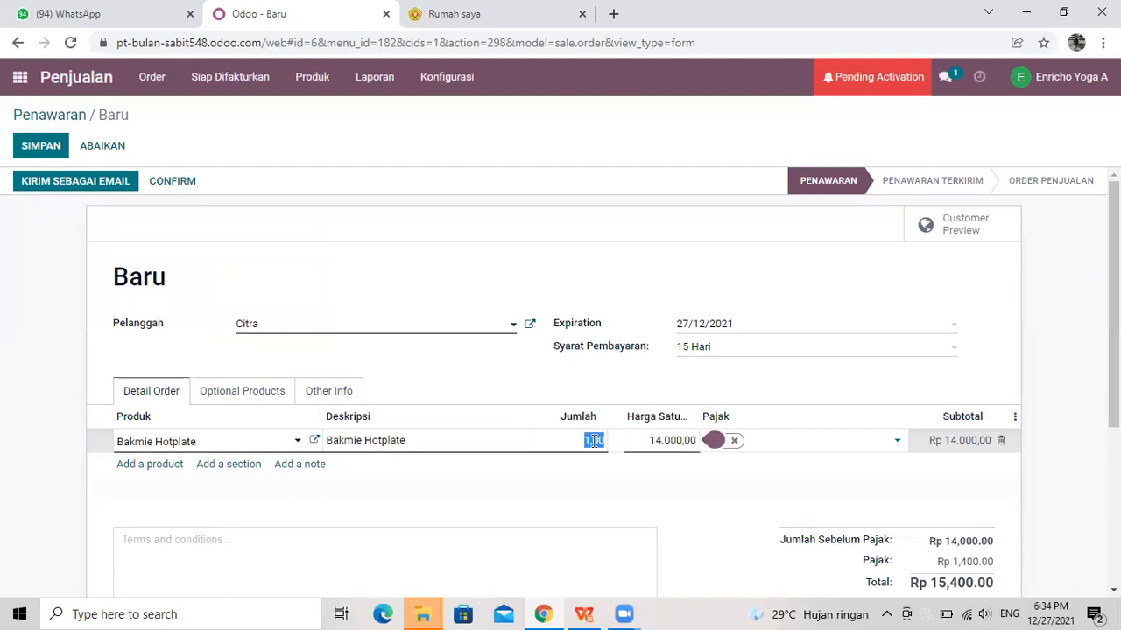
pyautogui.write('4')
# Add Es Teh as the quotation's second order line with a quantity of 4
pyautogui.click(145, 465)
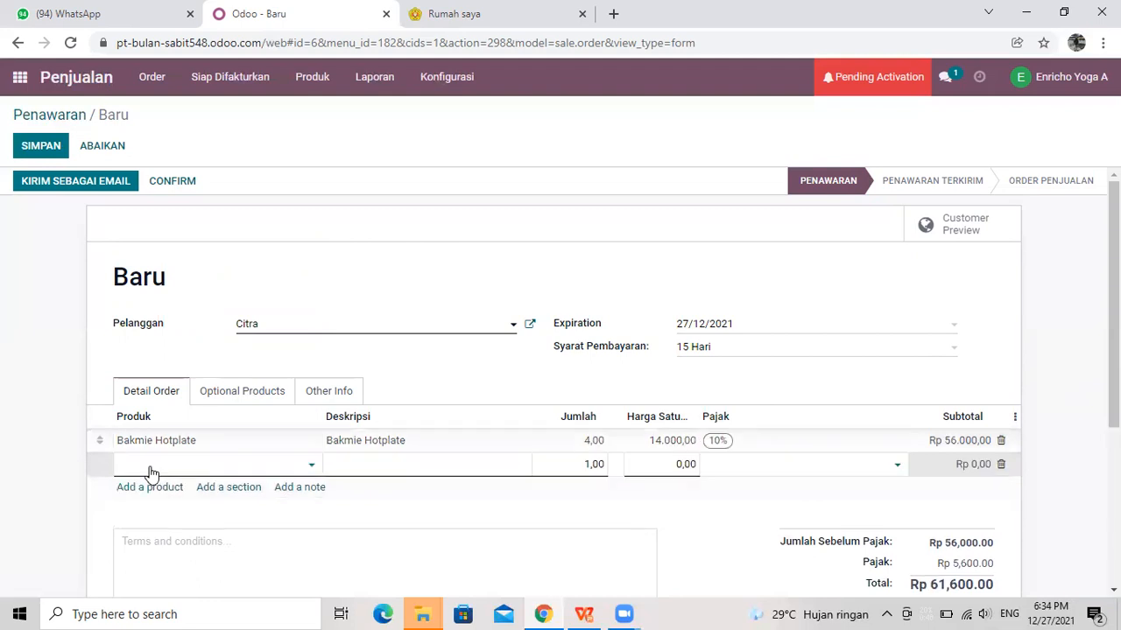
pyautogui.write('es')
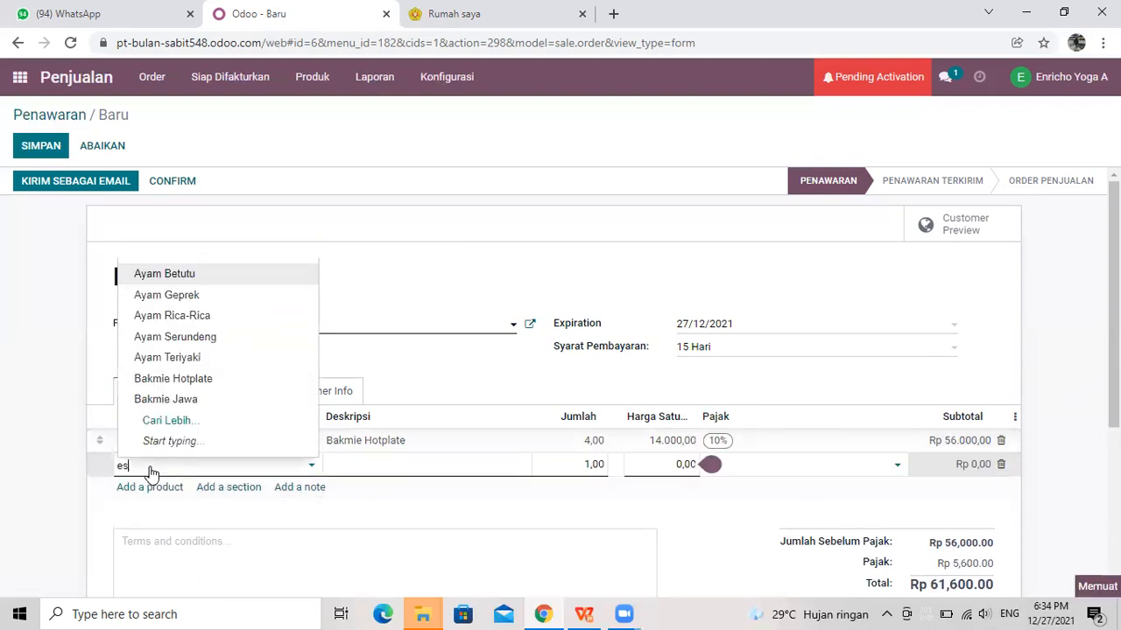
pyautogui.click(176, 405)
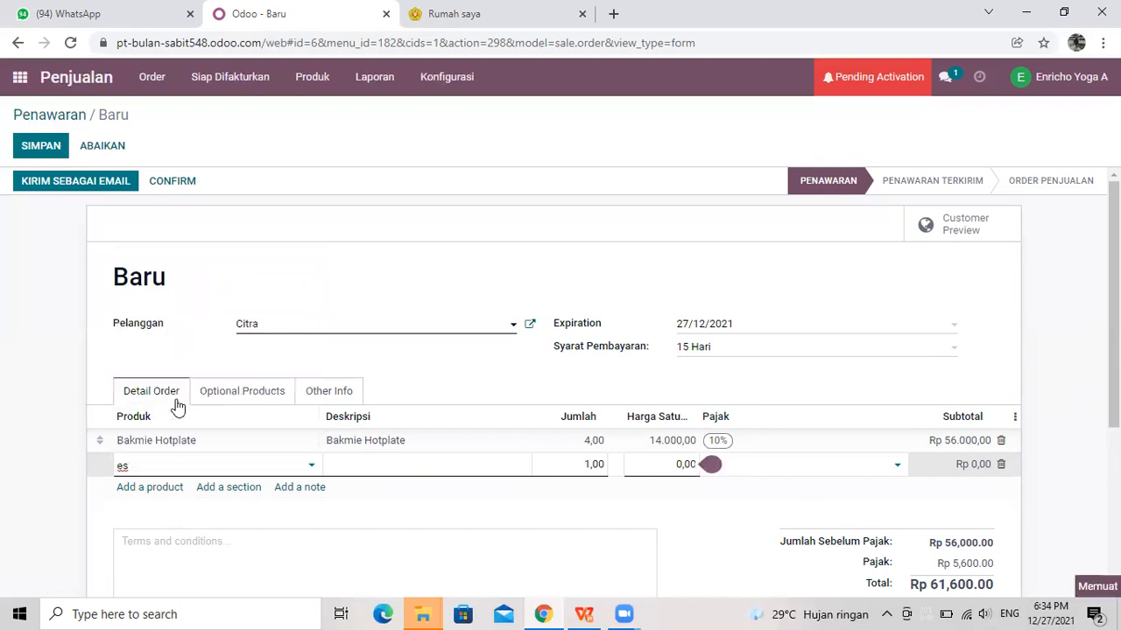
pyautogui.click(592, 467)
pyautogui.write('4')
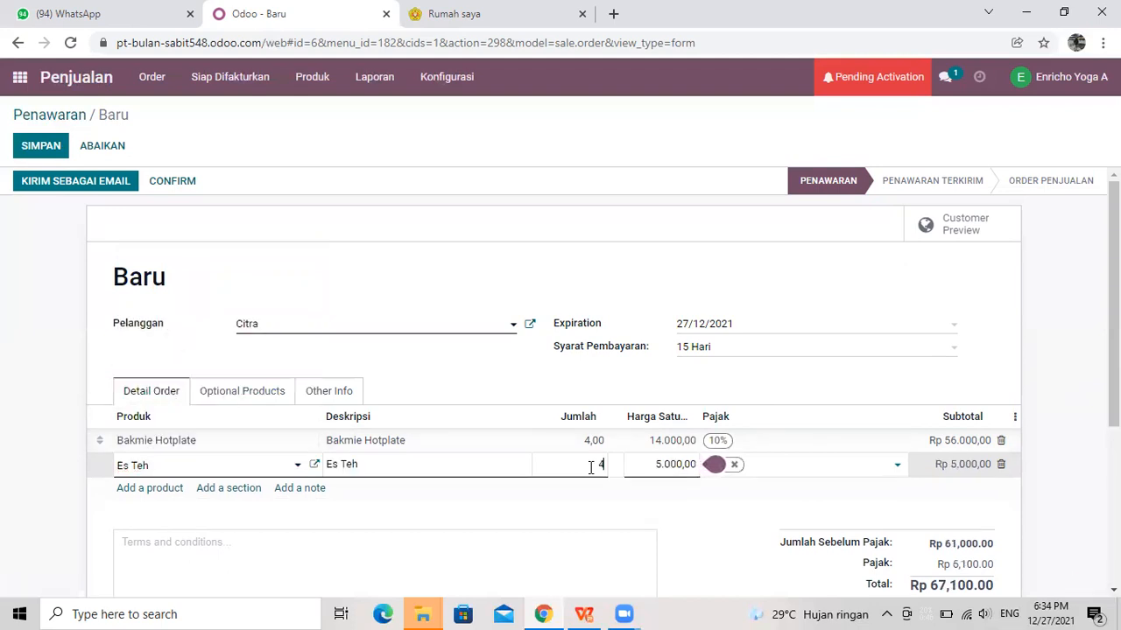
pyautogui.click(1080, 363)
# Check the quotation's lines and totals, and confirm it as a sales order
pyautogui.scroll(-1, 1114, 306)
pyautogui.scroll(-2, 613, 268)
pyautogui.scroll(5, 613, 268)
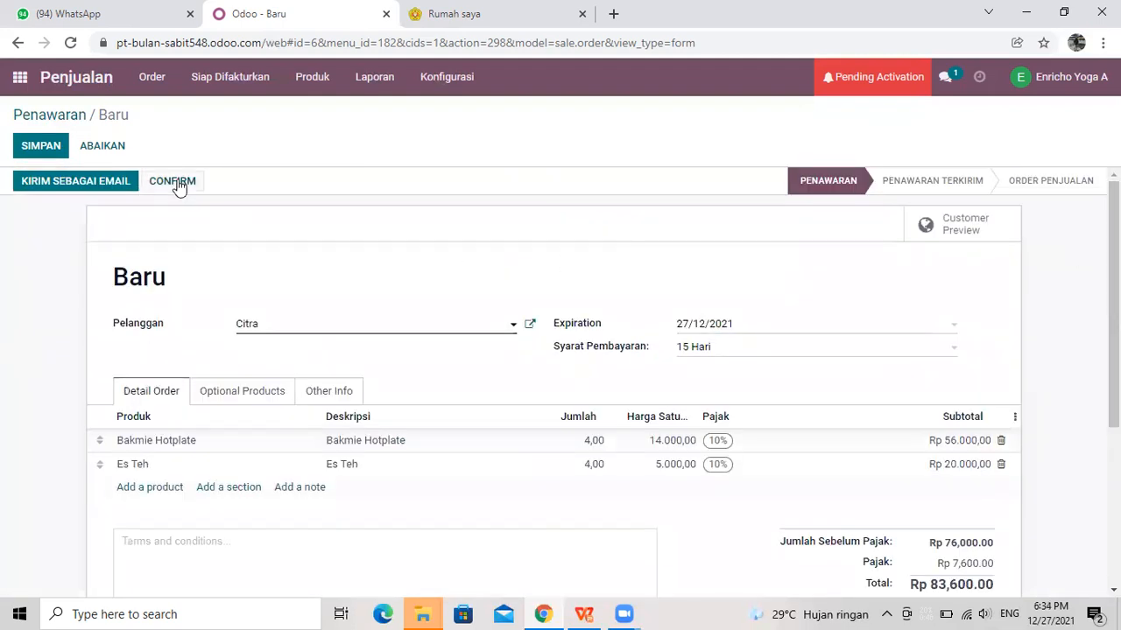
pyautogui.click(181, 187)
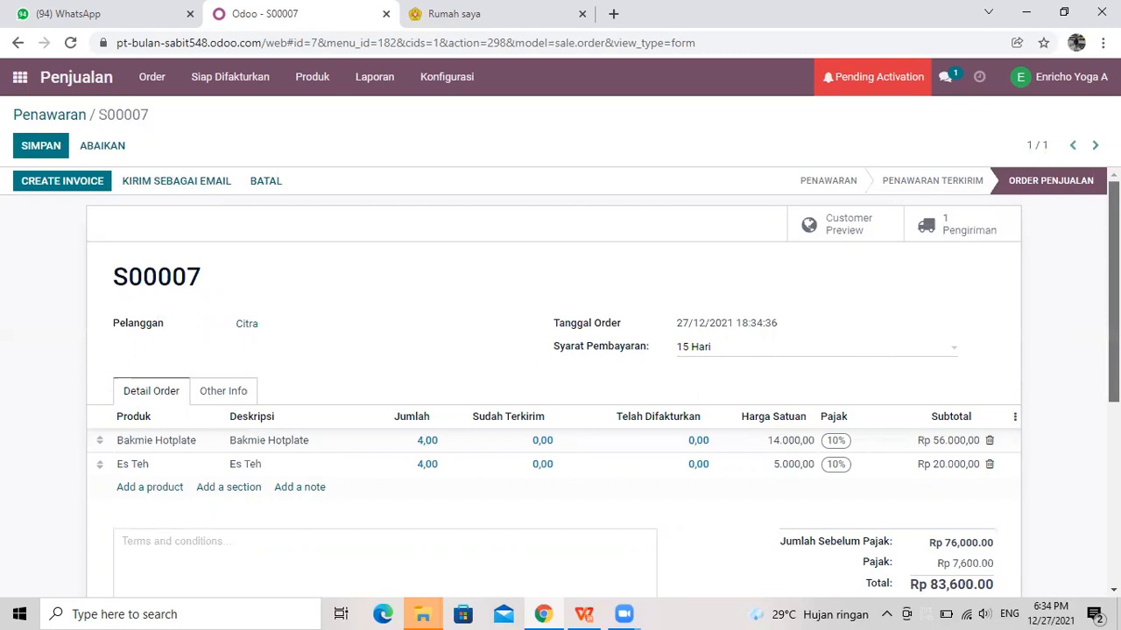
# Review the sales order's details, and create and view a regular invoice for it
pyautogui.scroll(-1, 560, 383)
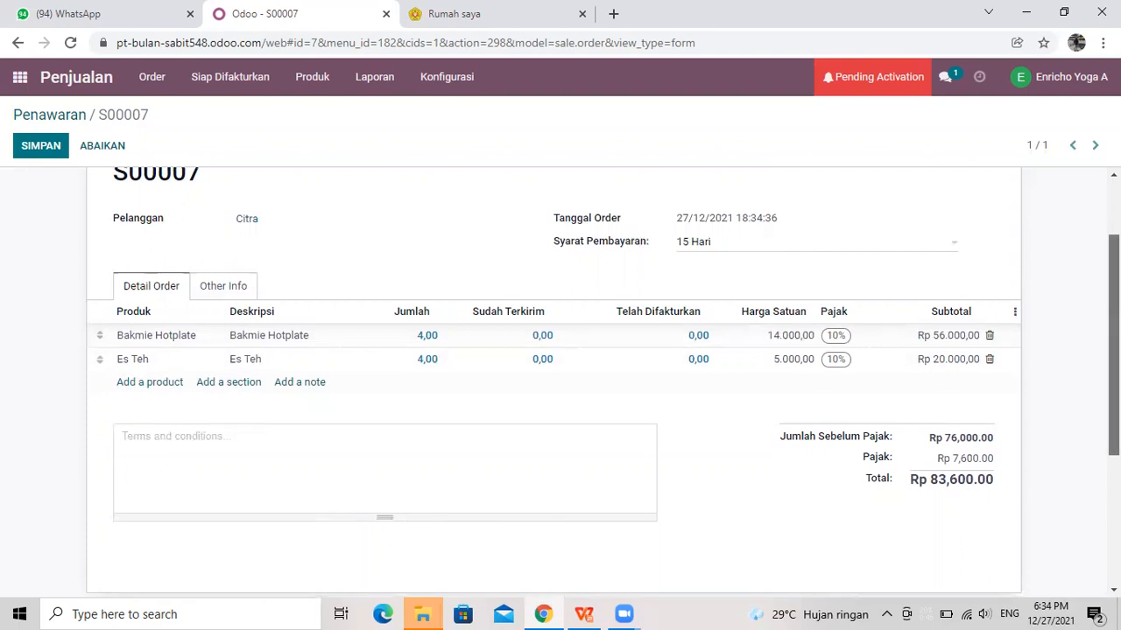
pyautogui.scroll(1, 870, 162)
pyautogui.click(81, 186)
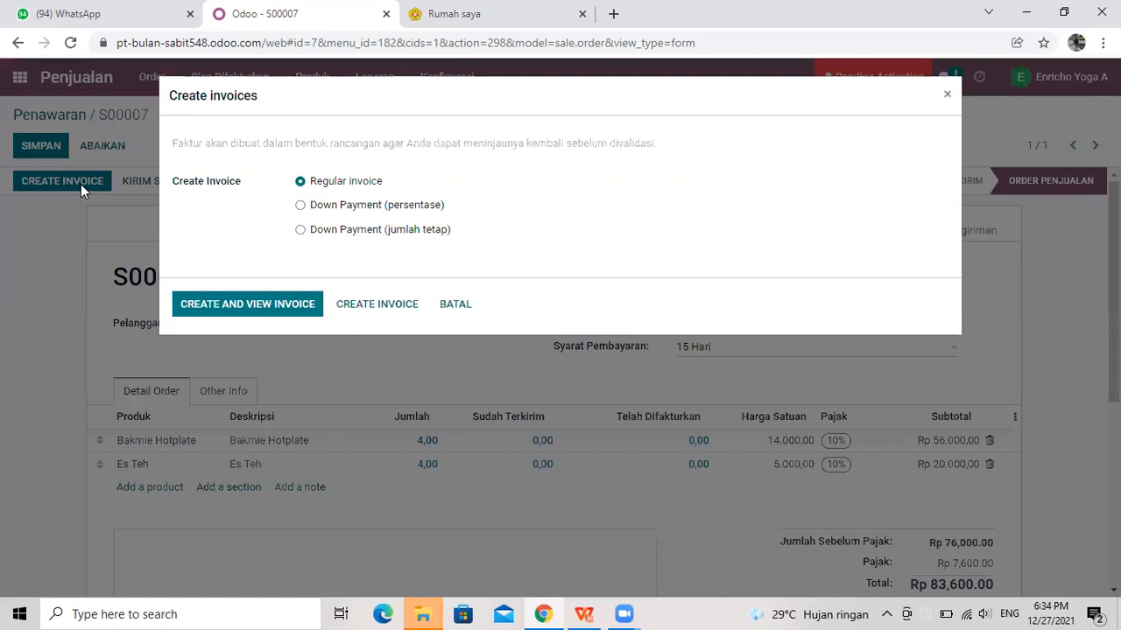
pyautogui.click(241, 311)
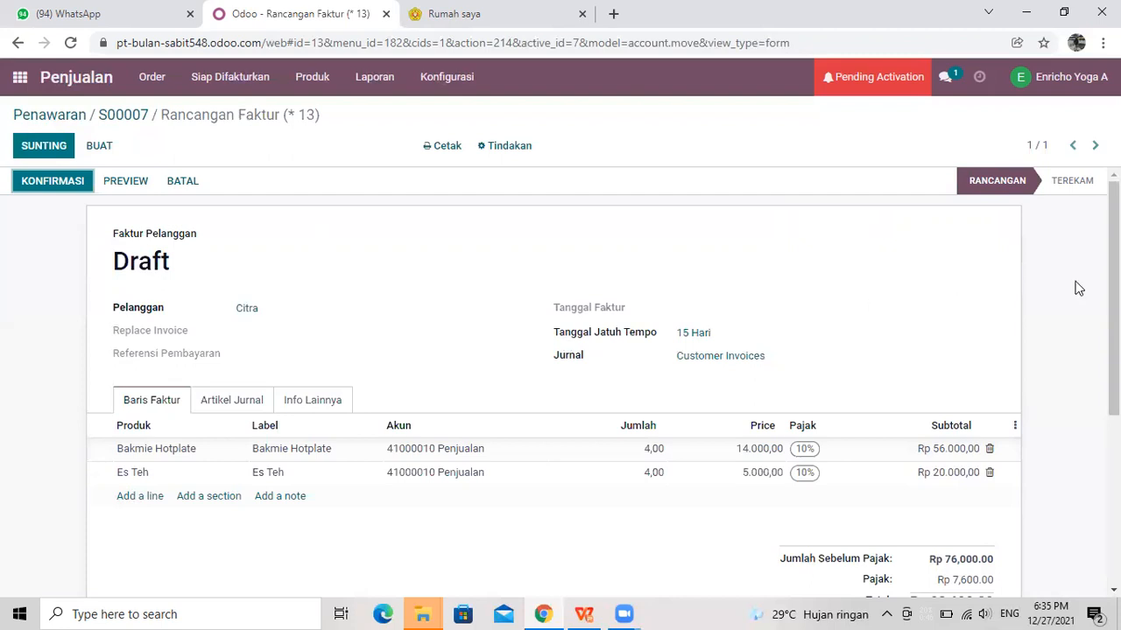
# Check the draft invoice's 15 Hari due terms and product lines, and confirm the invoice without recording a payment
pyautogui.moveTo(1113, 298)
pyautogui.mouseDown()
pyautogui.moveTo(1113, 466)
pyautogui.moveTo(1113, 294)
pyautogui.mouseUp()
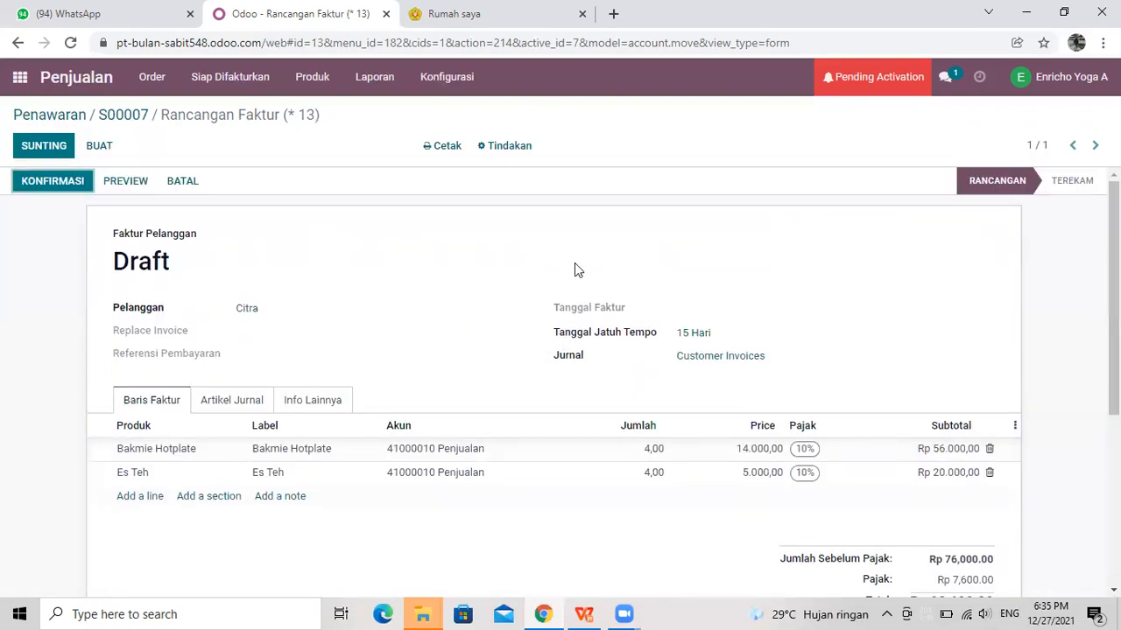
pyautogui.click(36, 180)
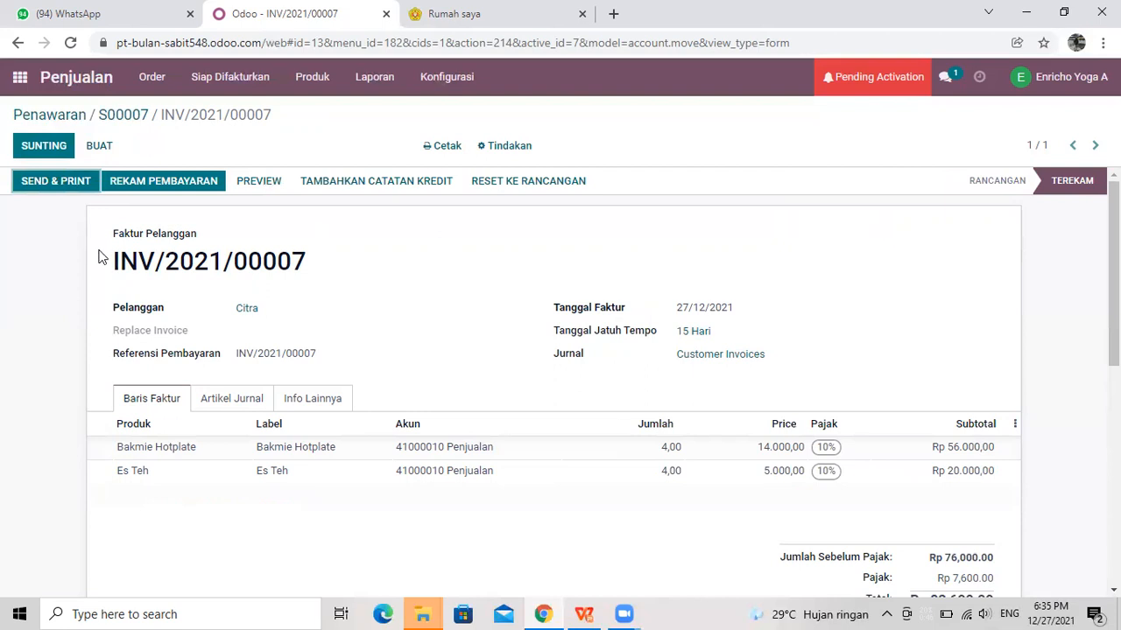
pyautogui.moveTo(1113, 298)
pyautogui.mouseDown()
pyautogui.moveTo(1113, 423)
pyautogui.moveTo(1114, 293)
pyautogui.mouseUp()
# Reopen the newest sales order from the Penawaran list to check it, and switch to the Akuntansi app
pyautogui.click(42, 115)
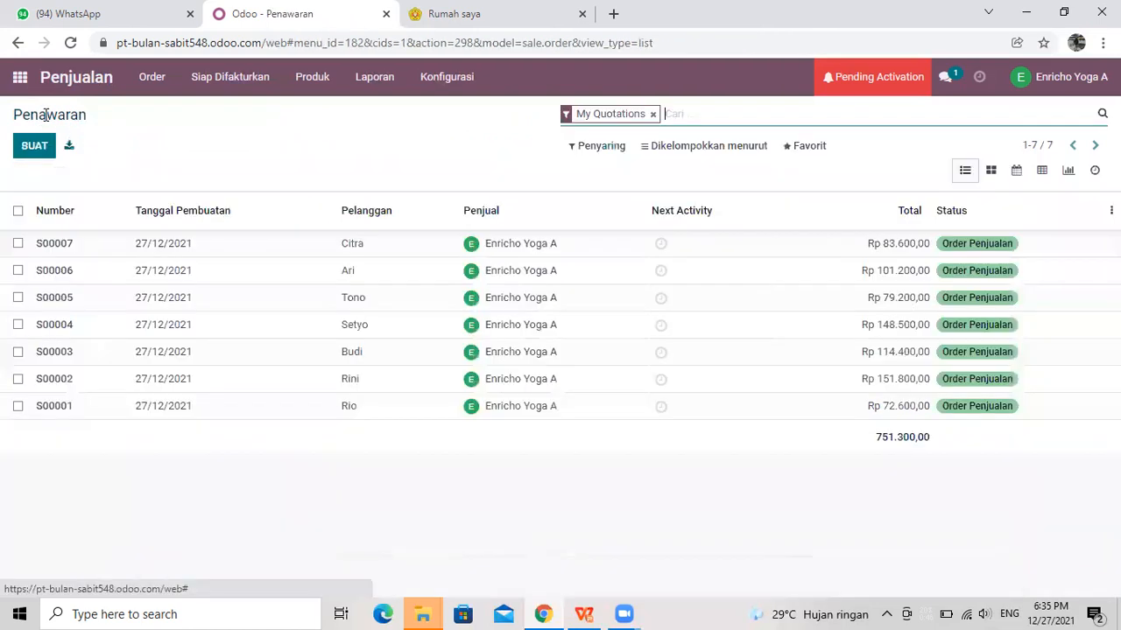
pyautogui.doubleClick(353, 244)
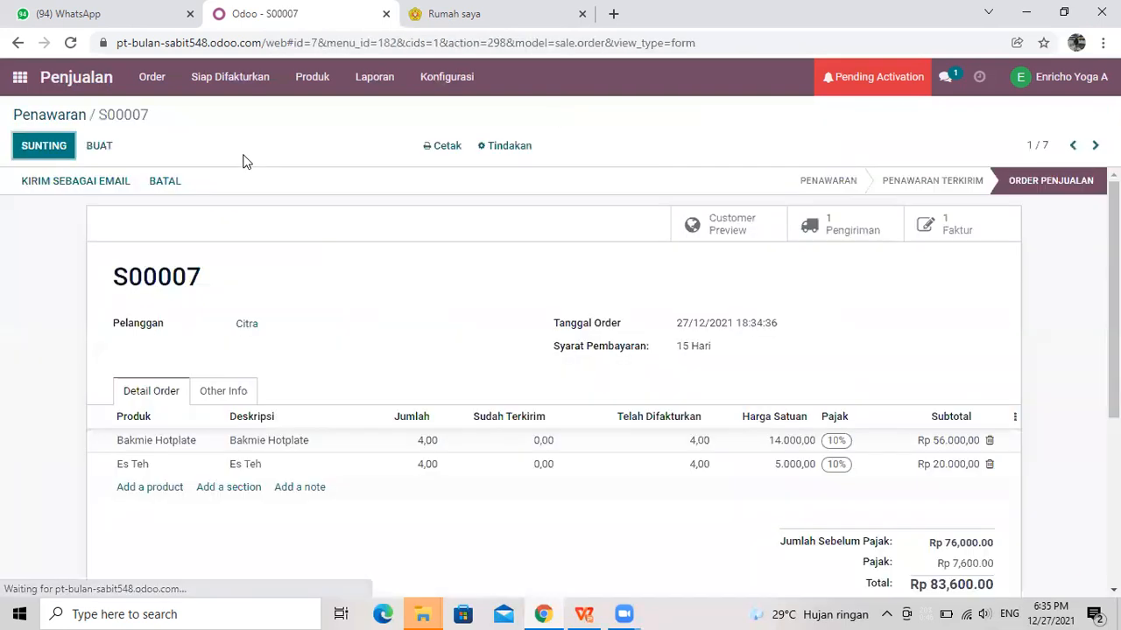
pyautogui.click(20, 79)
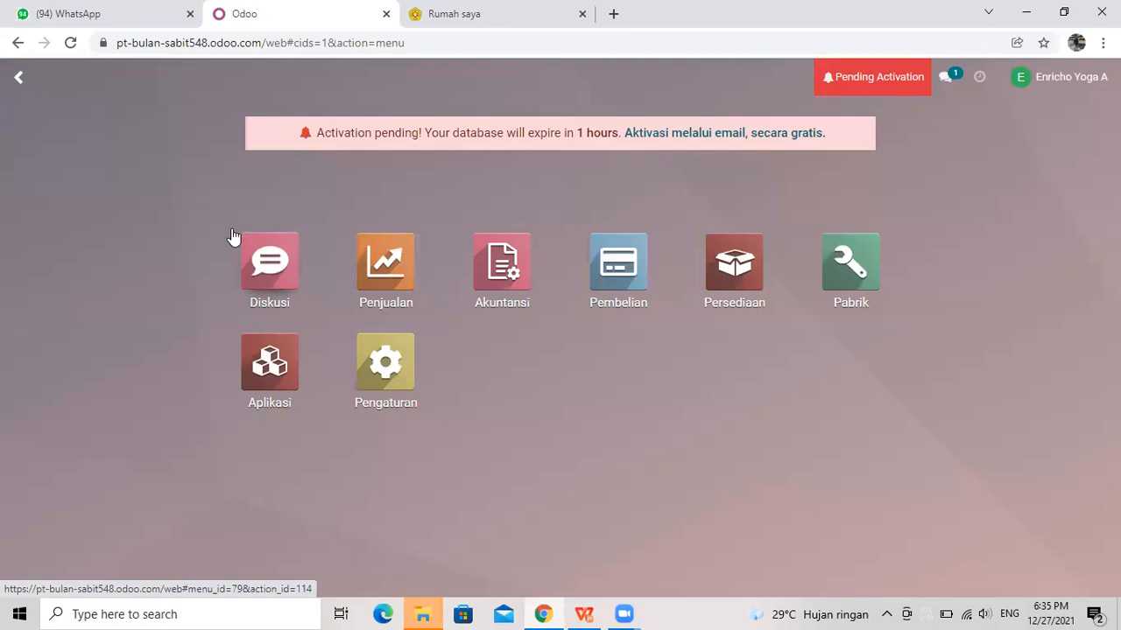
pyautogui.click(487, 291)
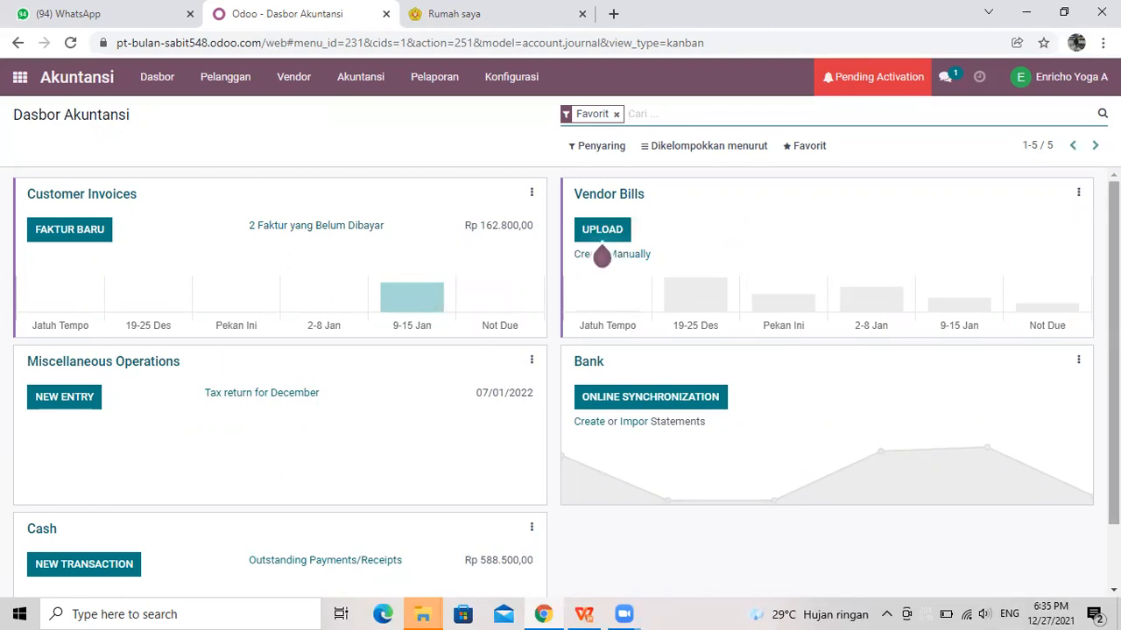
# Look over the accounting dashboard and open the unpaid invoices under Customer Invoices to examine their customers, due dates and totals
pyautogui.scroll(-1, 1020, 220)
pyautogui.scroll(1, 560, 175)
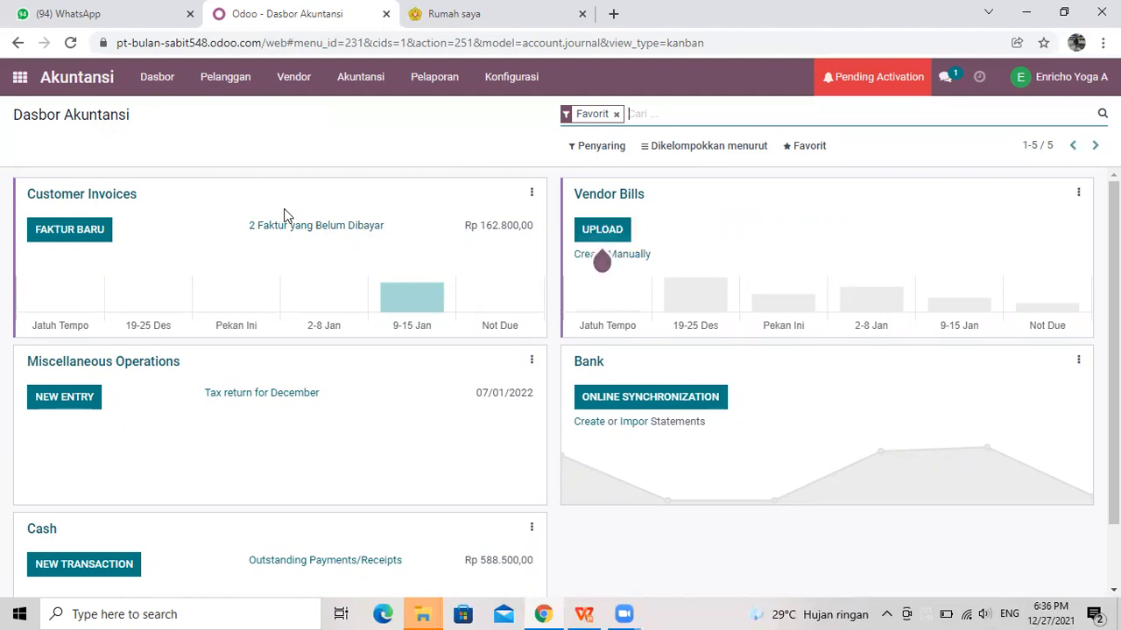
pyautogui.click(263, 200)
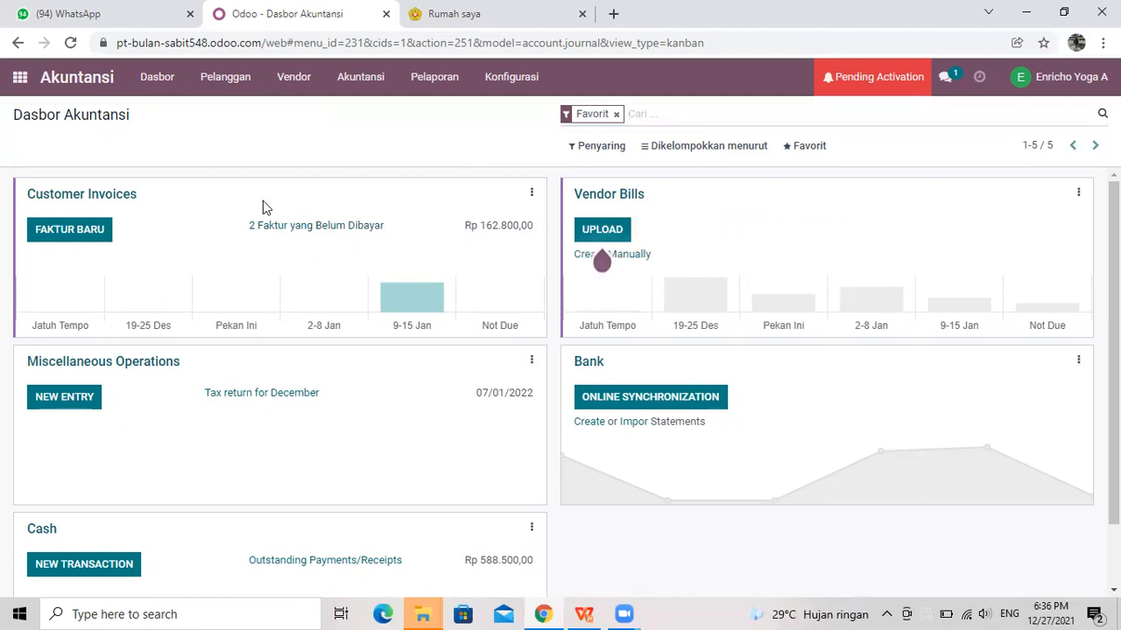
pyautogui.click(291, 227)
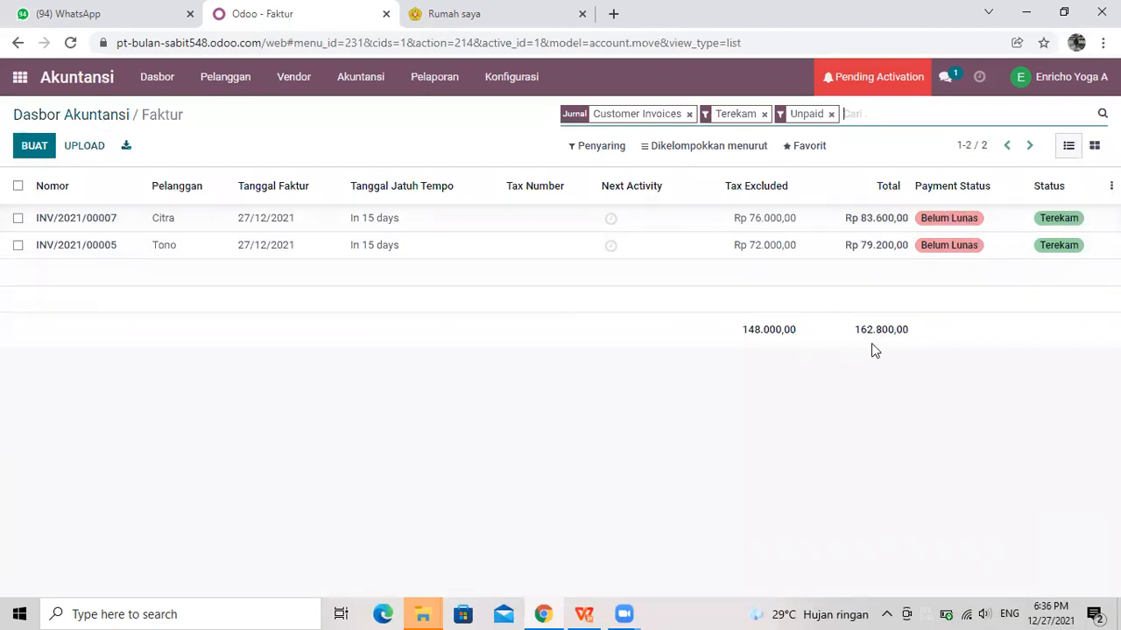
# Return to the accounting dashboard, examine the Cash journal's Outstanding Payments/Receipts, and go back to the dashboard
pyautogui.click(32, 116)
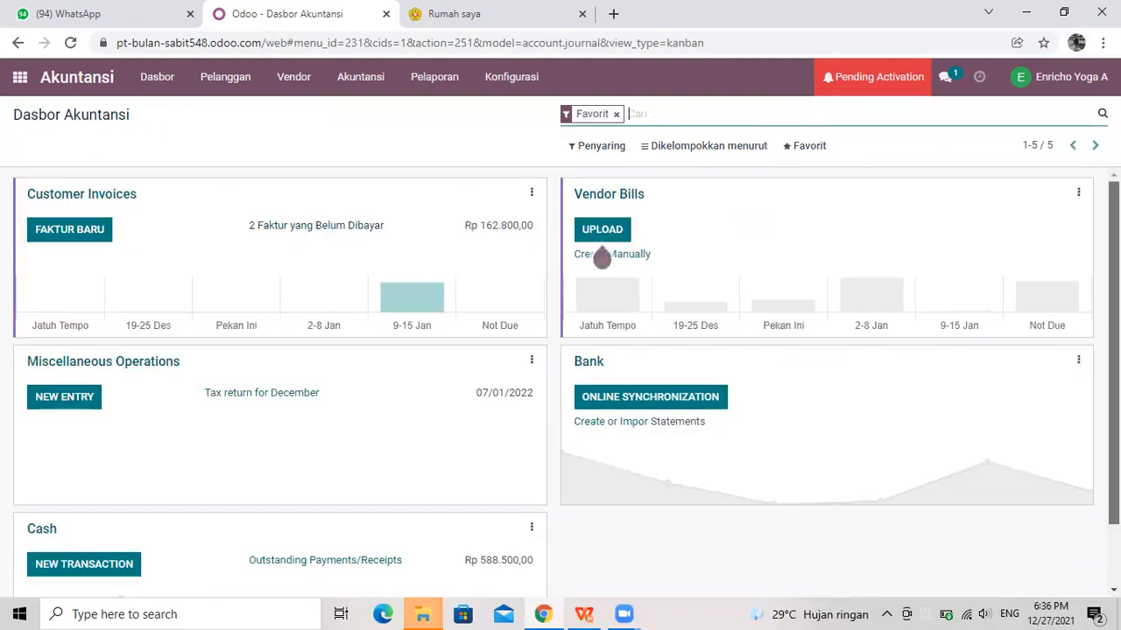
pyautogui.scroll(-1, 464, 486)
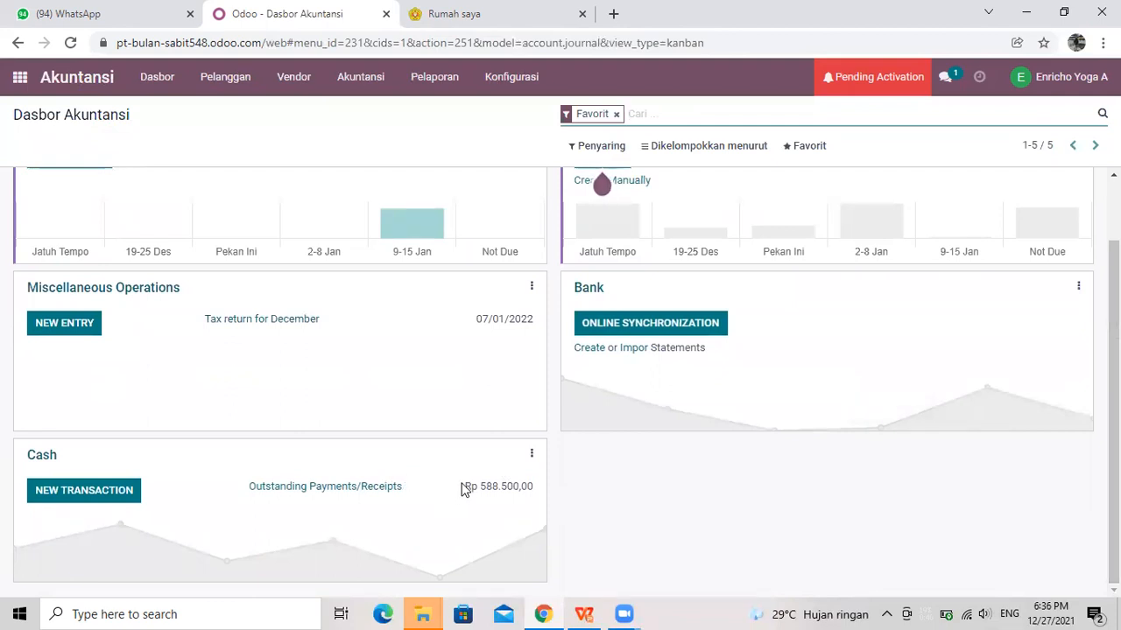
pyautogui.click(282, 492)
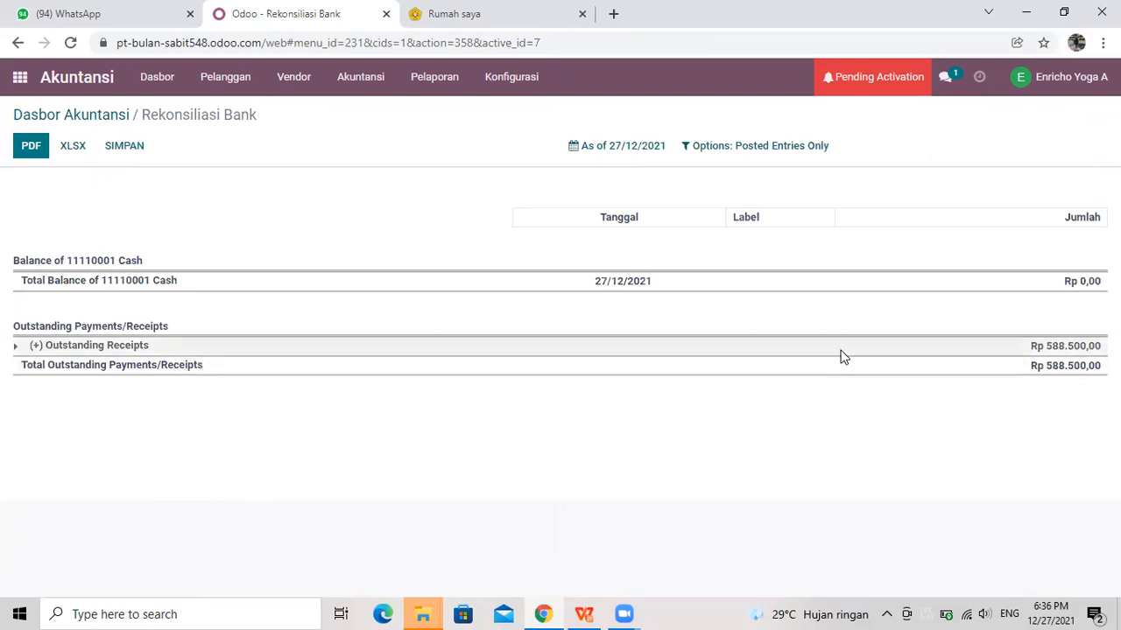
pyautogui.click(17, 114)
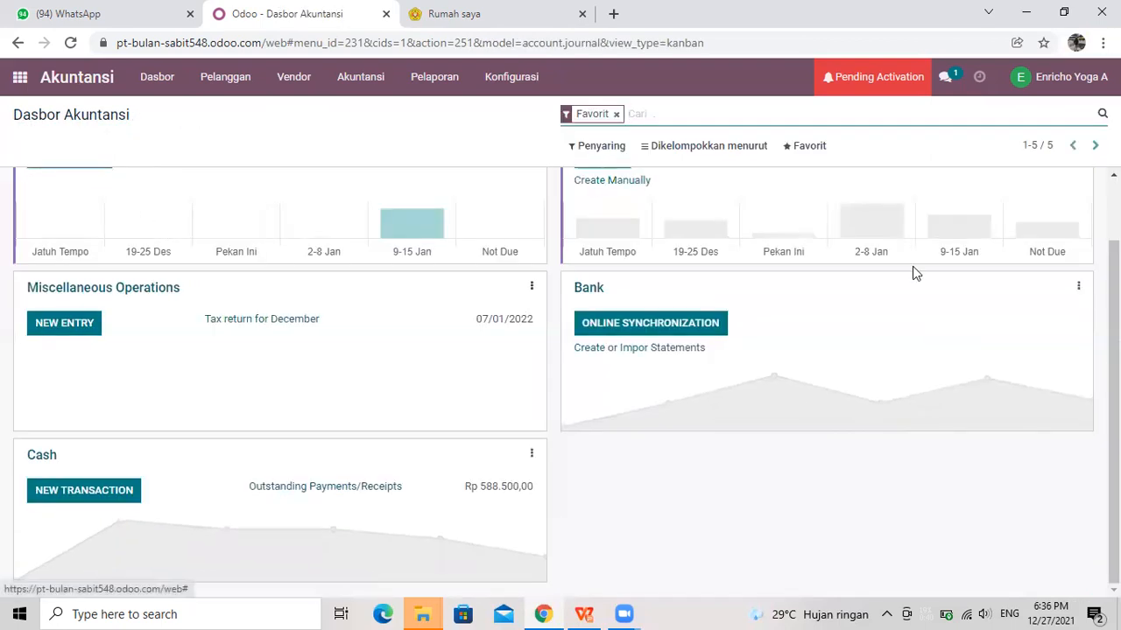
pyautogui.moveTo(1115, 412); pyautogui.dragTo(1114, 352)
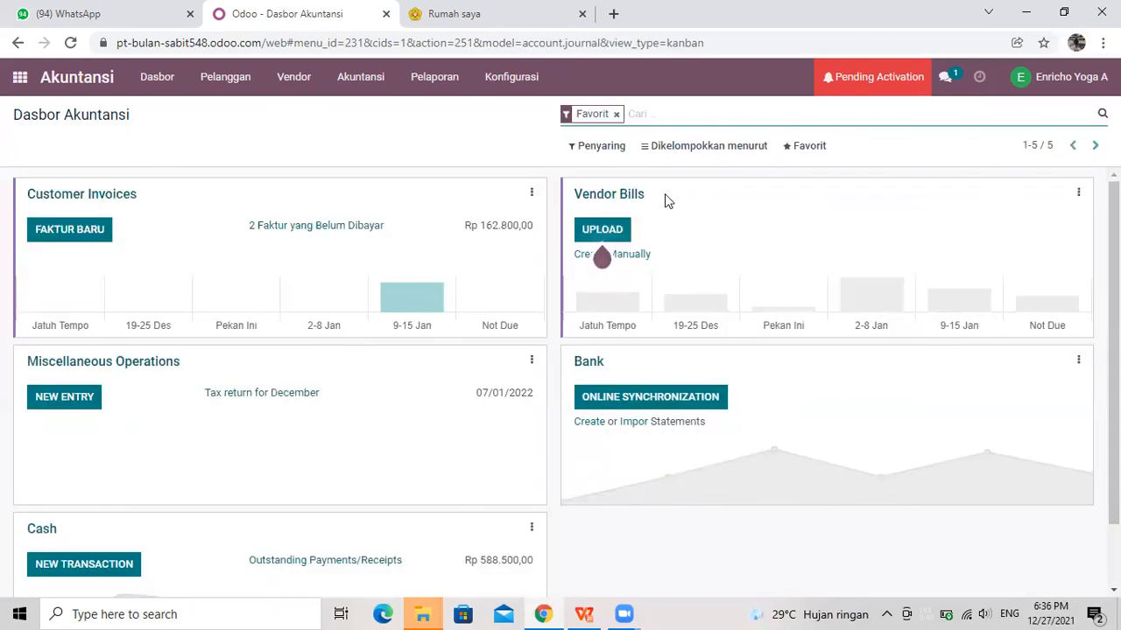
# Open the Laba/Rugi report and review its income, expenses and net profit for 2021
pyautogui.click(421, 81)
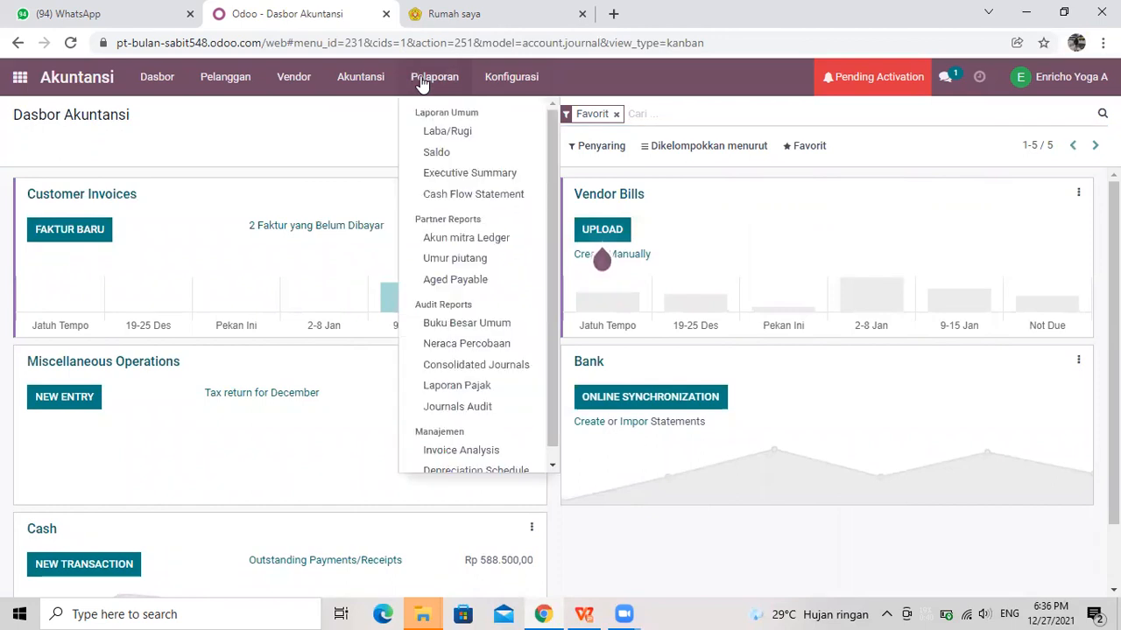
pyautogui.click(468, 140)
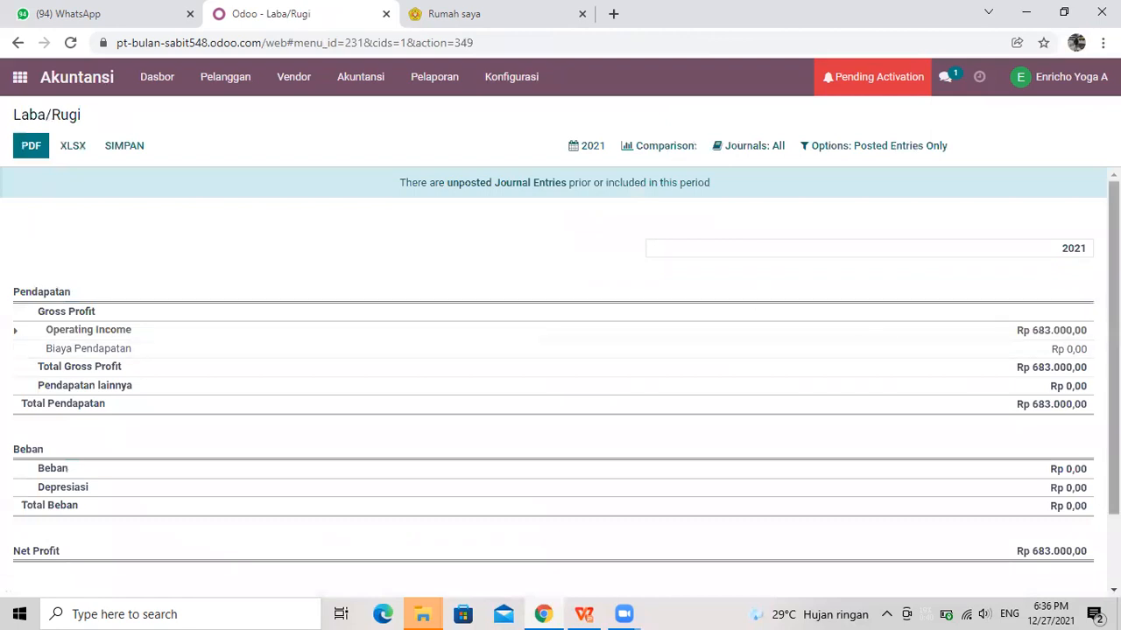
pyautogui.scroll(-1, 901, 341)
pyautogui.scroll(-2, 560, 368)
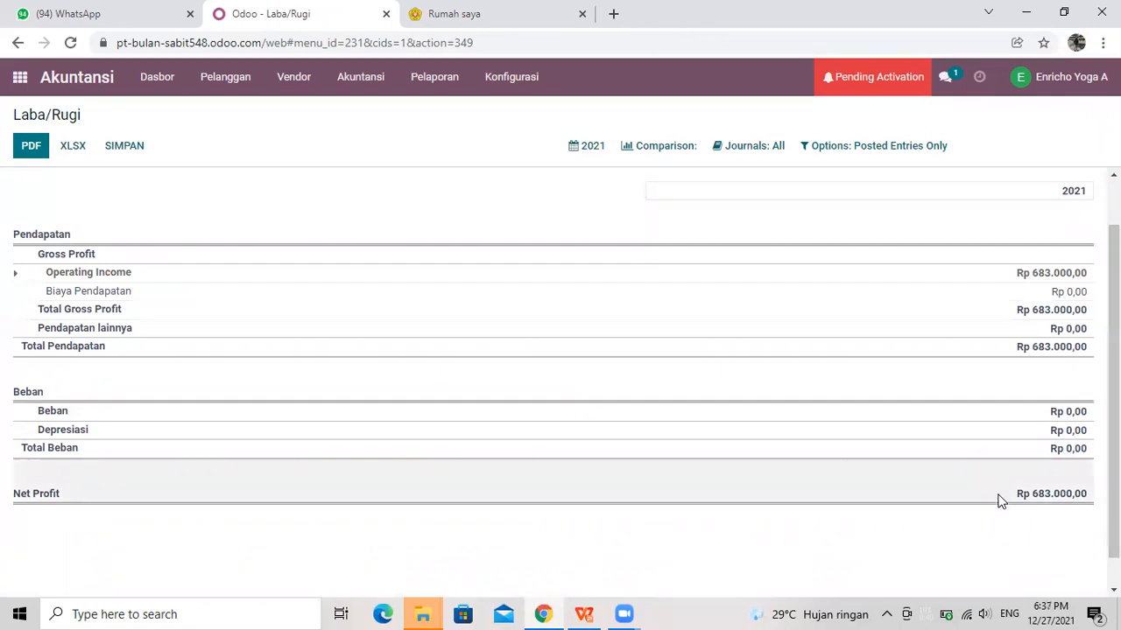
# Open the Saldo report and review its assets, liabilities and equity as of 27/12/2021
pyautogui.click(427, 86)
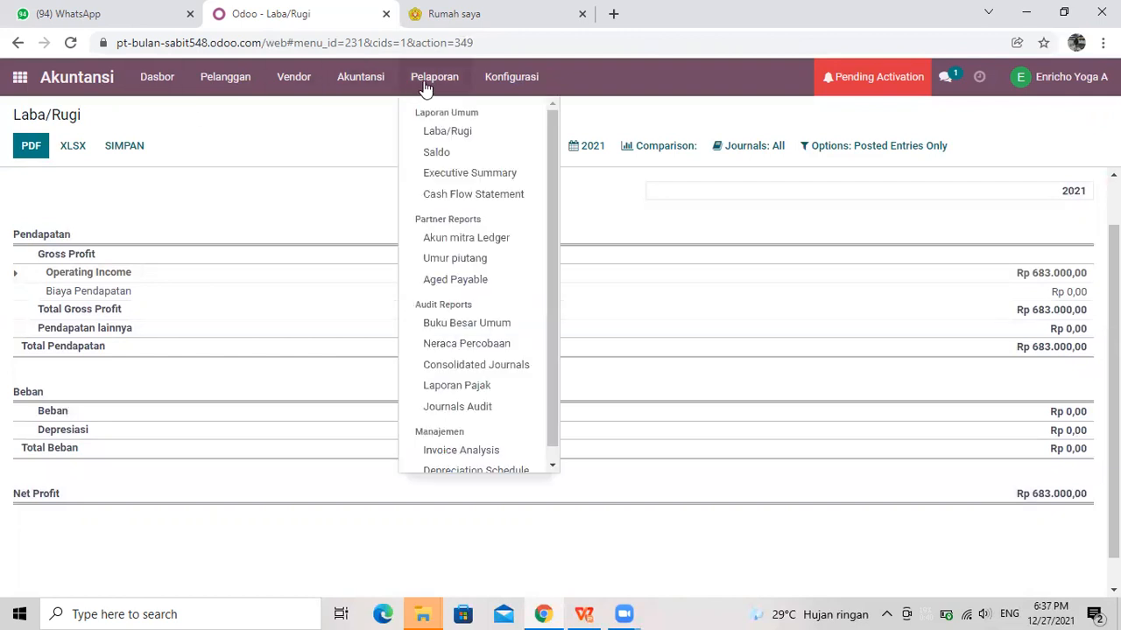
pyautogui.click(458, 154)
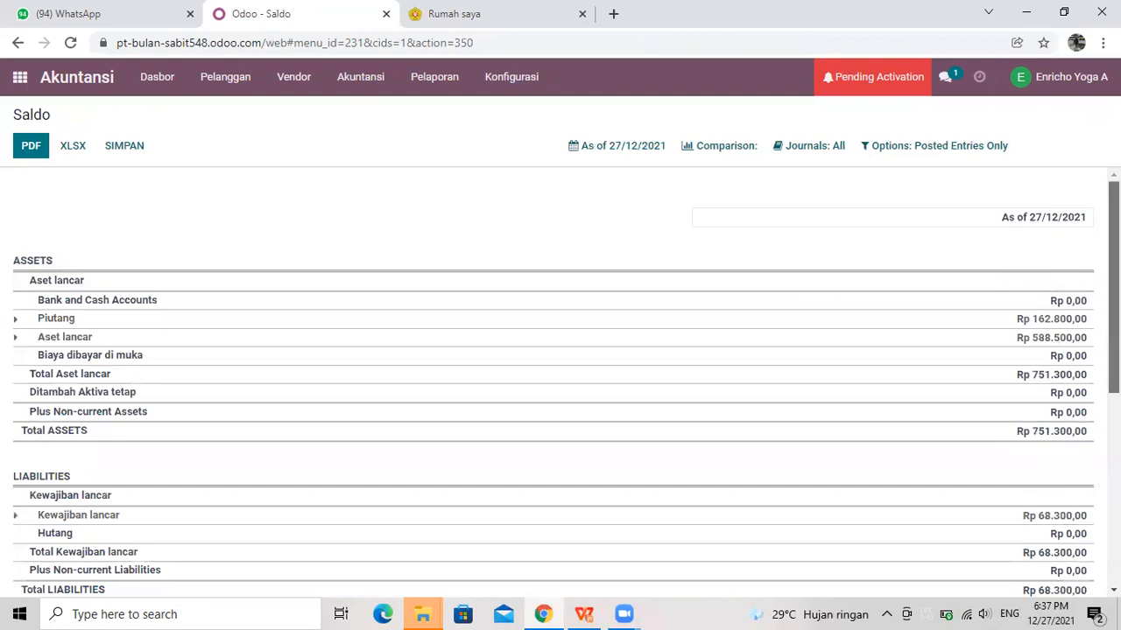
pyautogui.scroll(-1, 950, 277)
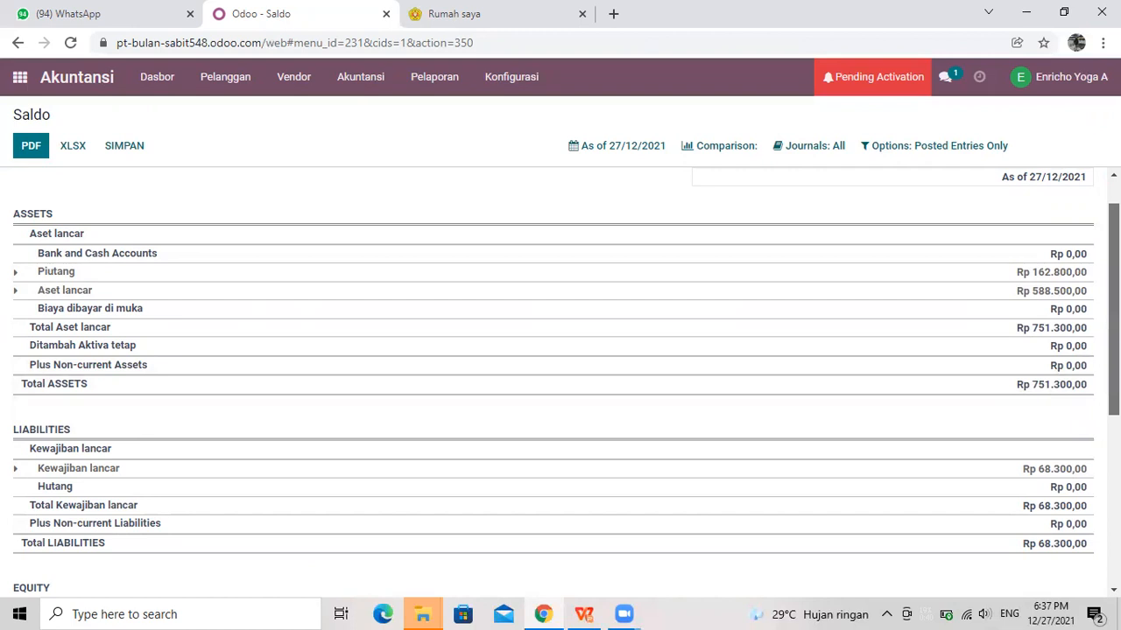
pyautogui.scroll(-3, 561, 376)
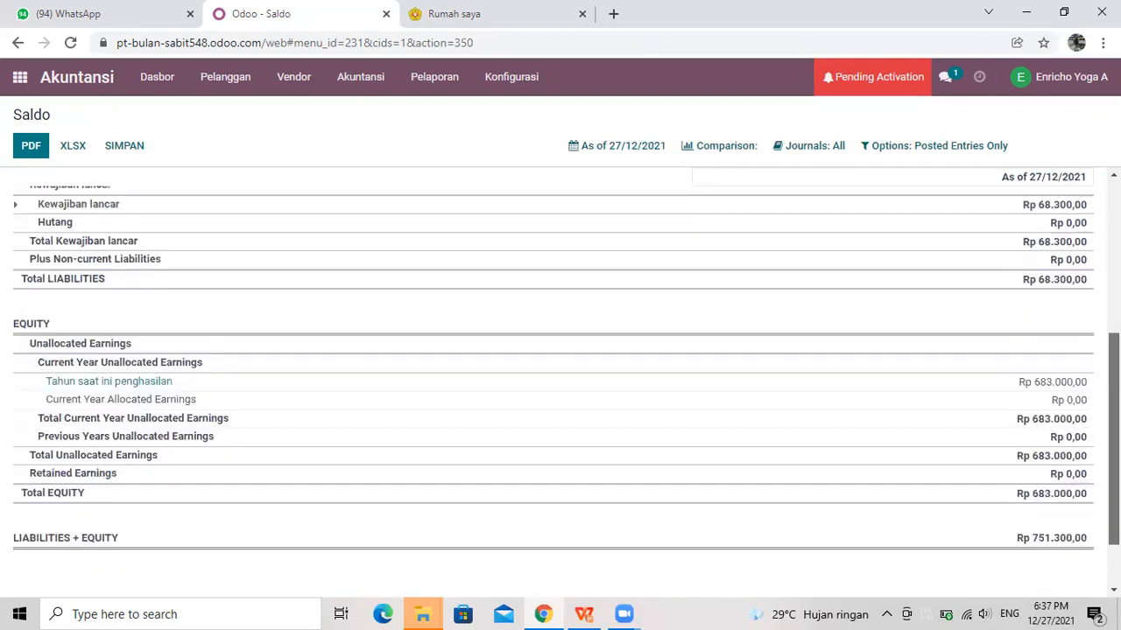
pyautogui.scroll(4, 698, 219)
# Open the Cash Flow Statement report to examine the cash movements for the period
pyautogui.click(440, 77)
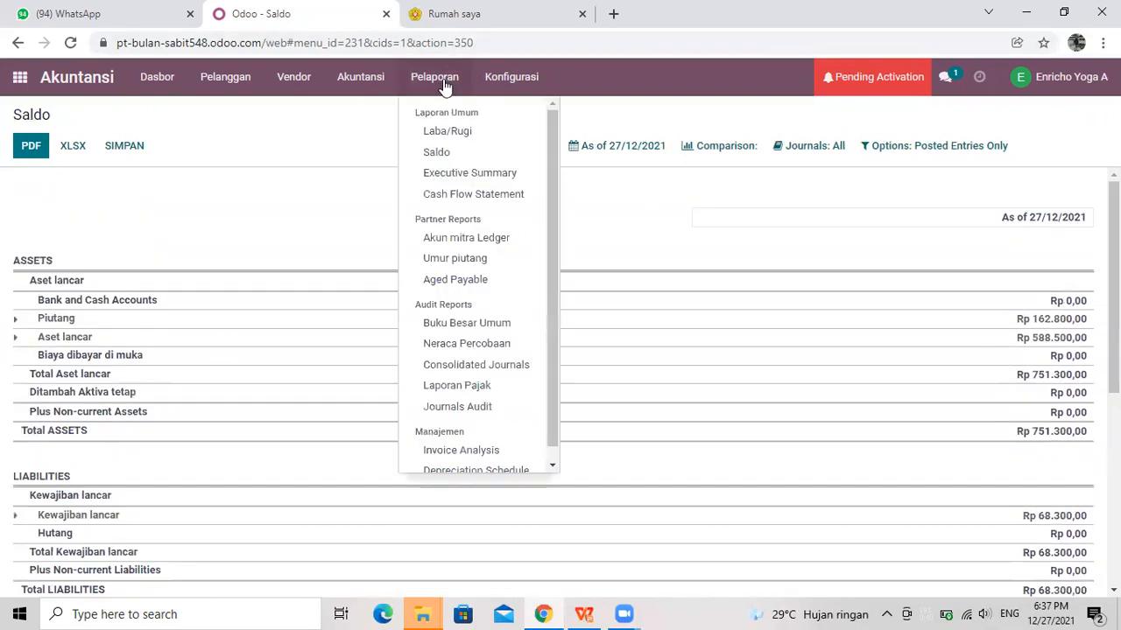
pyautogui.click(474, 195)
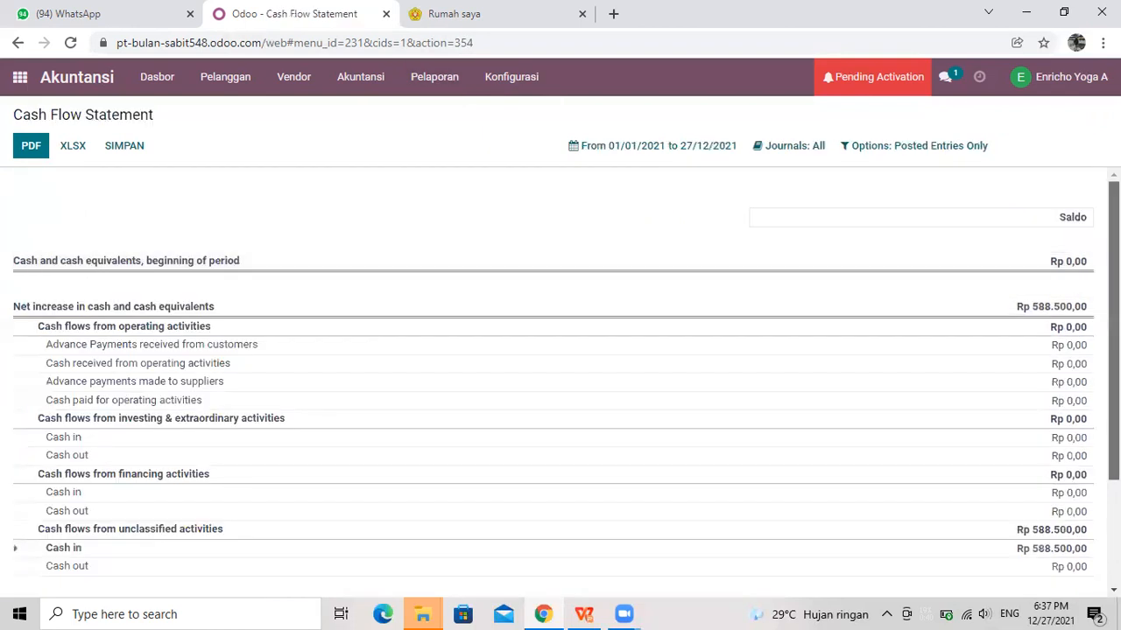
# Review the Cash Flow Statement through its closing balance, and examine the Outstanding Receipts and Piutang Usaha entries in the Buku Besar Umum report
pyautogui.scroll(-3, 560, 377)
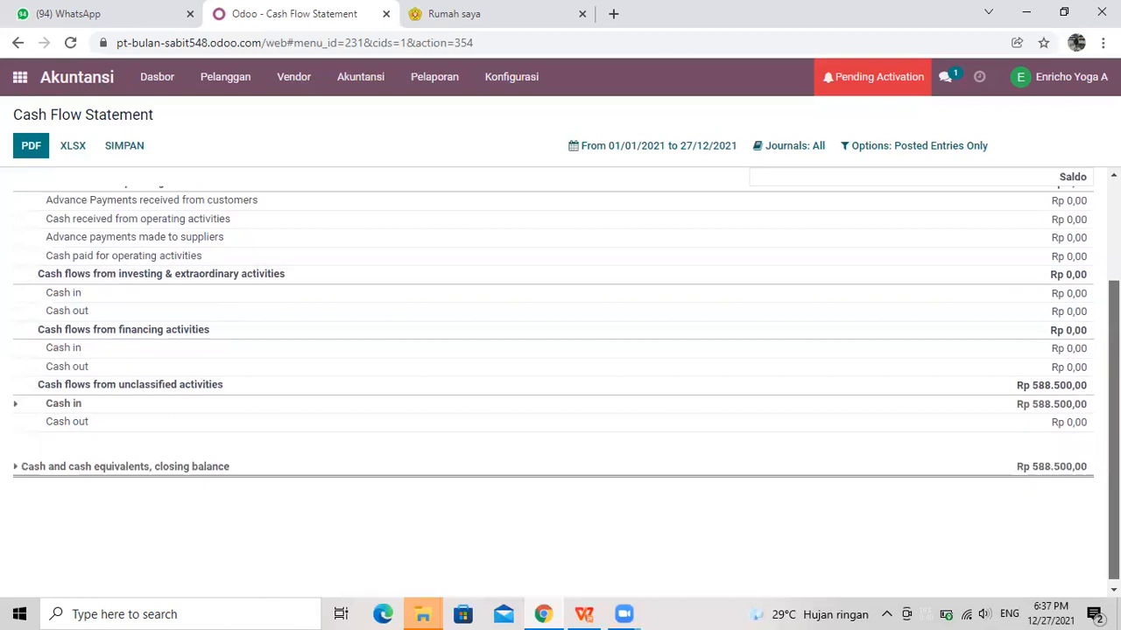
pyautogui.scroll(3, 560, 377)
pyautogui.click(433, 87)
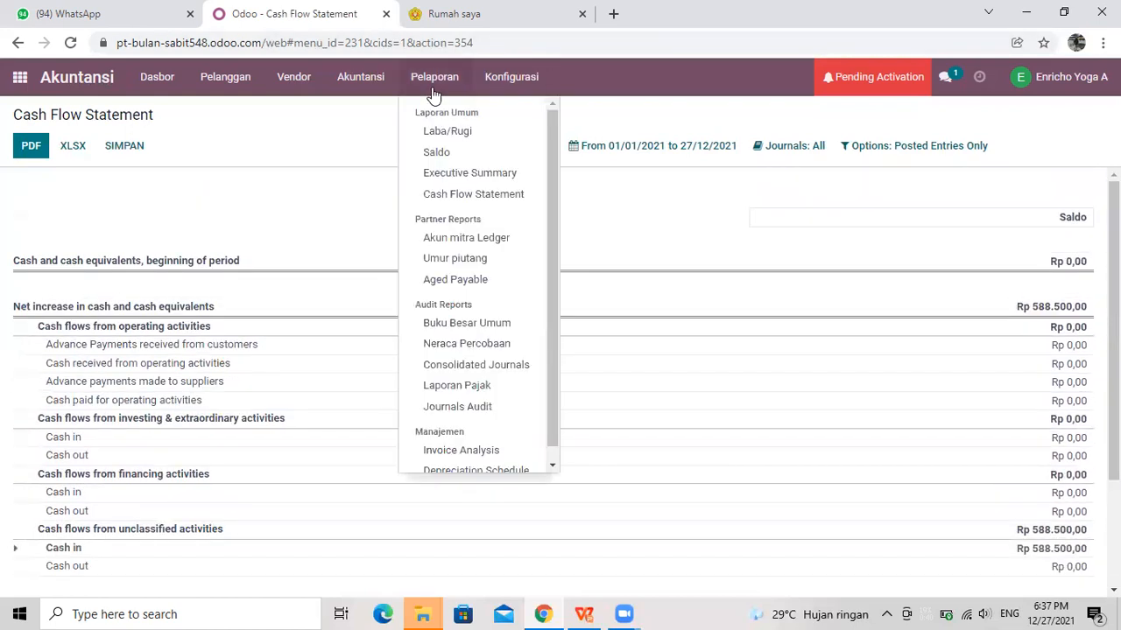
pyautogui.click(478, 326)
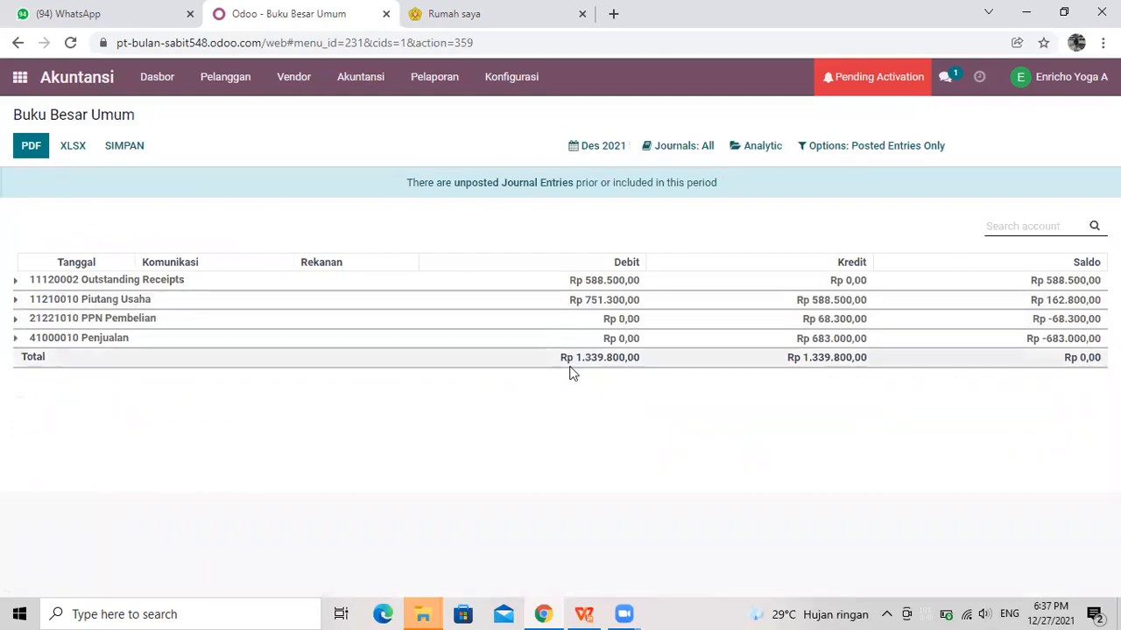
pyautogui.click(134, 282)
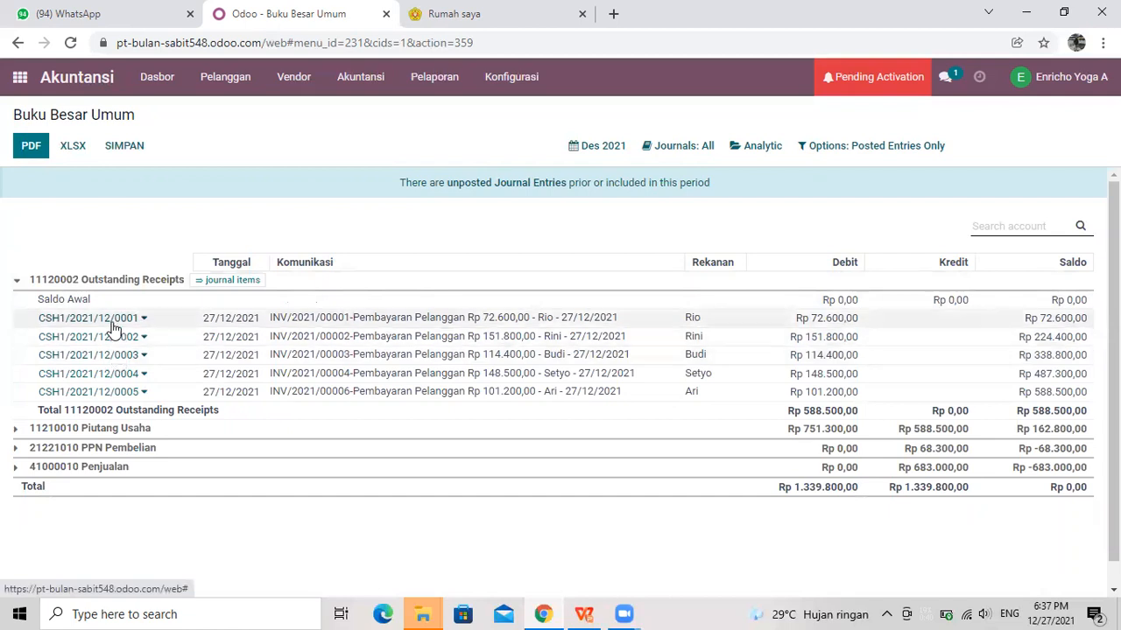
pyautogui.click(128, 429)
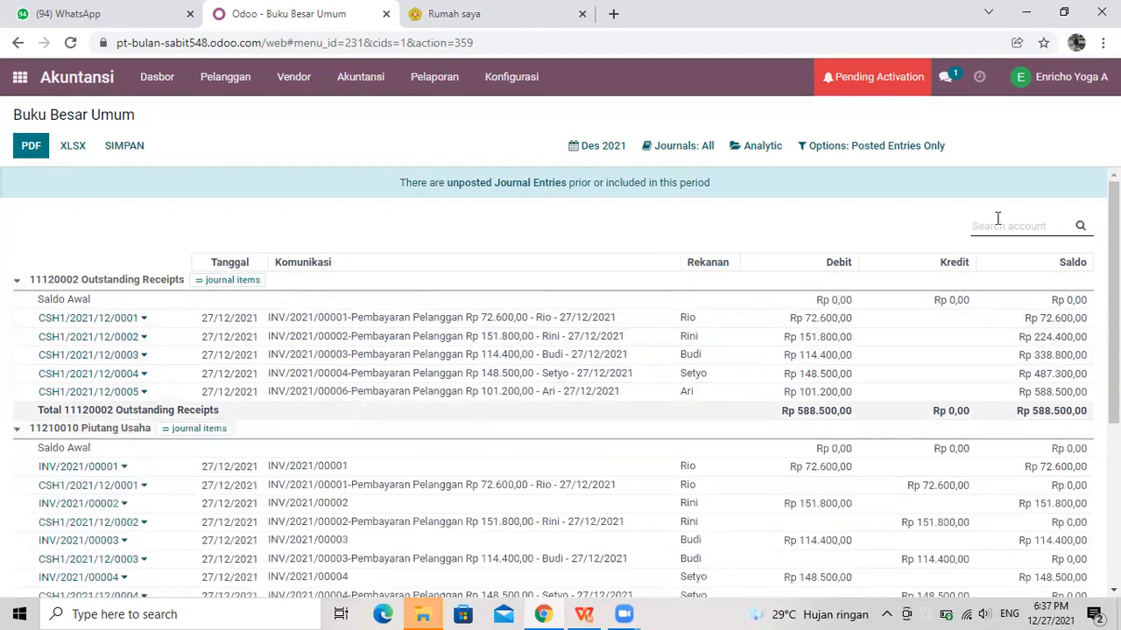
pyautogui.scroll(-3, 1113, 350)
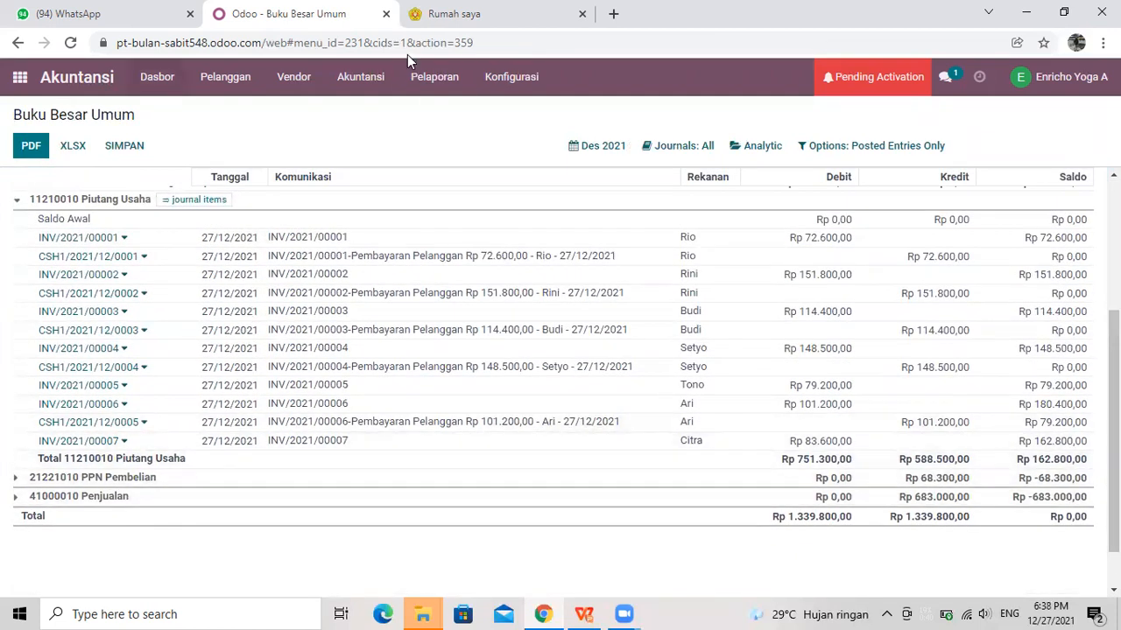
pyautogui.click(458, 82)
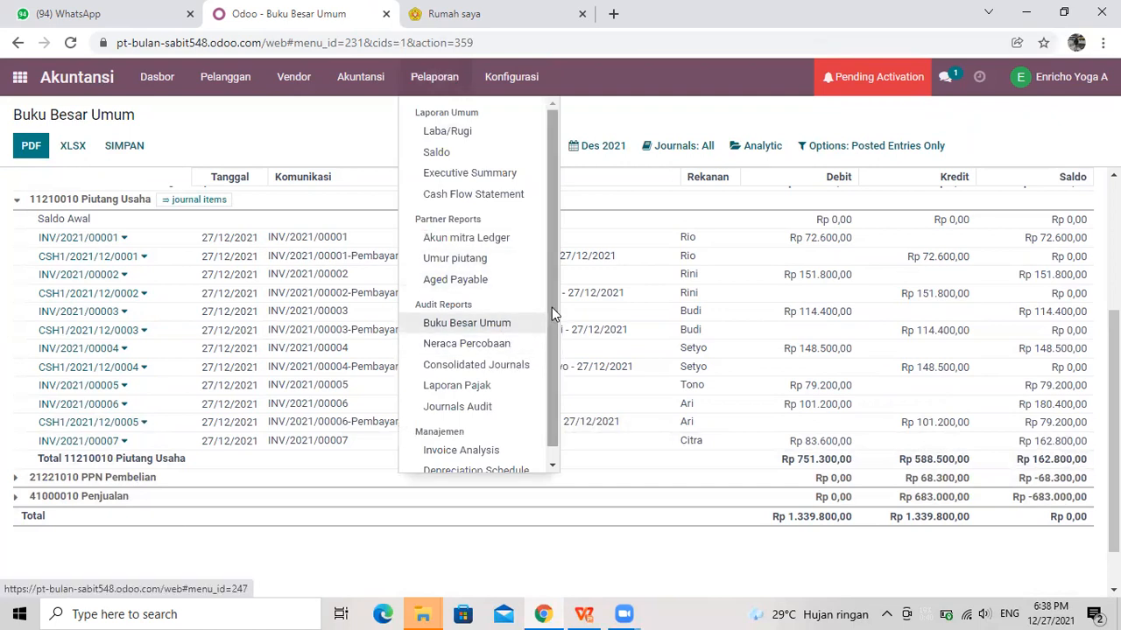
pyautogui.scroll(-1, 552, 314)
pyautogui.scroll(1, 560, 322)
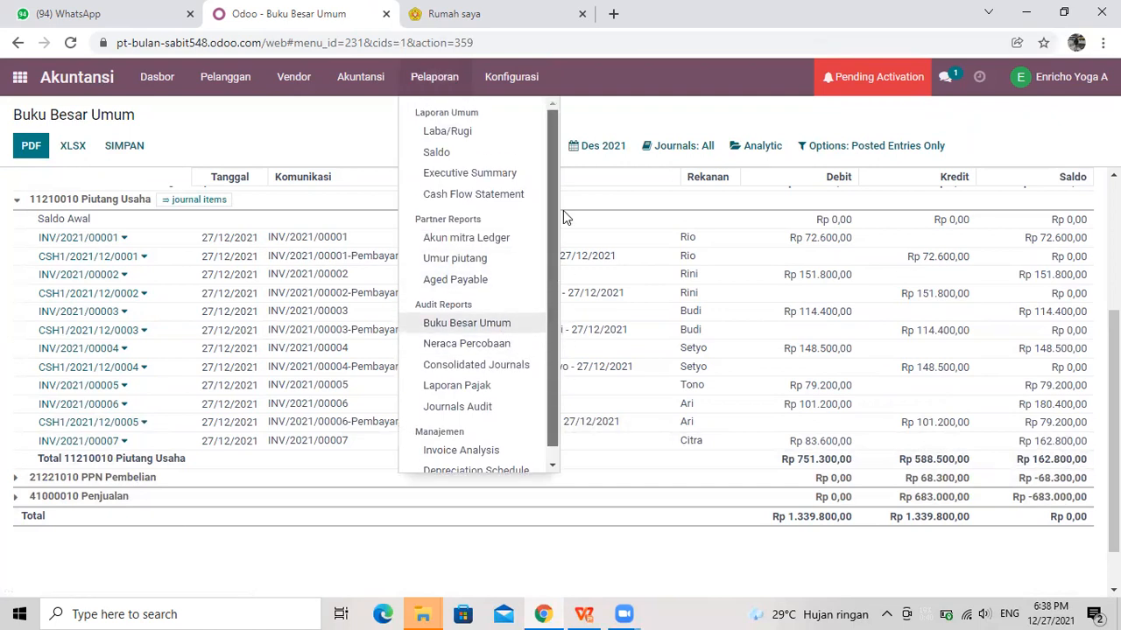
pyautogui.click(376, 77)
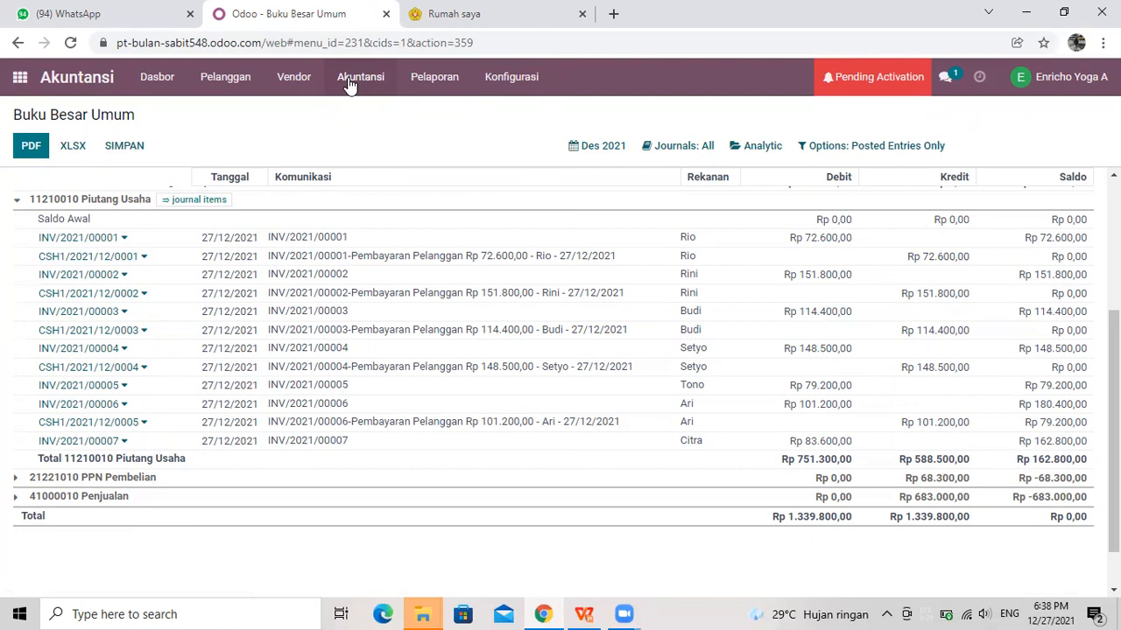
# Open the Penjualan journal and review the debit, credit and tax lines of each customer invoice
pyautogui.click(350, 82)
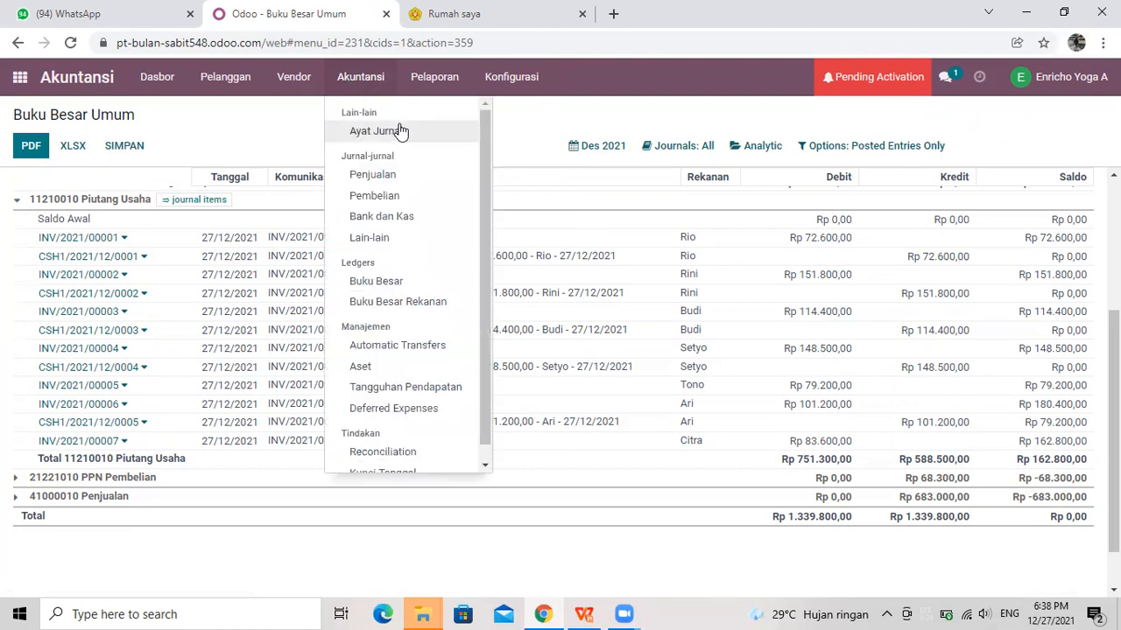
pyautogui.click(393, 182)
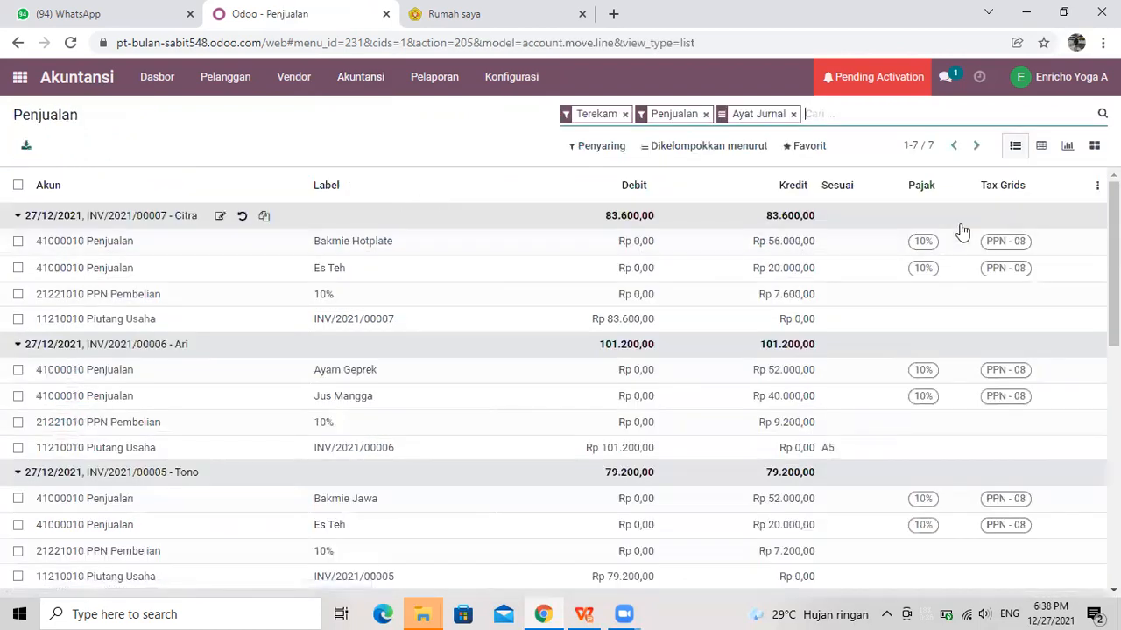
pyautogui.scroll(-1, 560, 385)
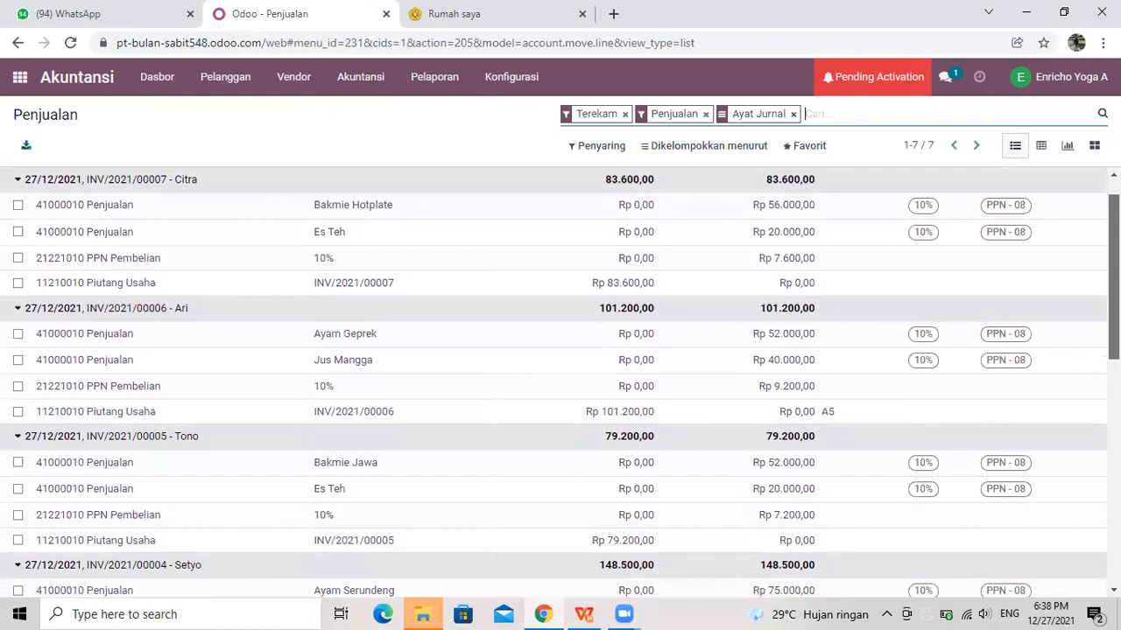
pyautogui.scroll(1, 560, 385)
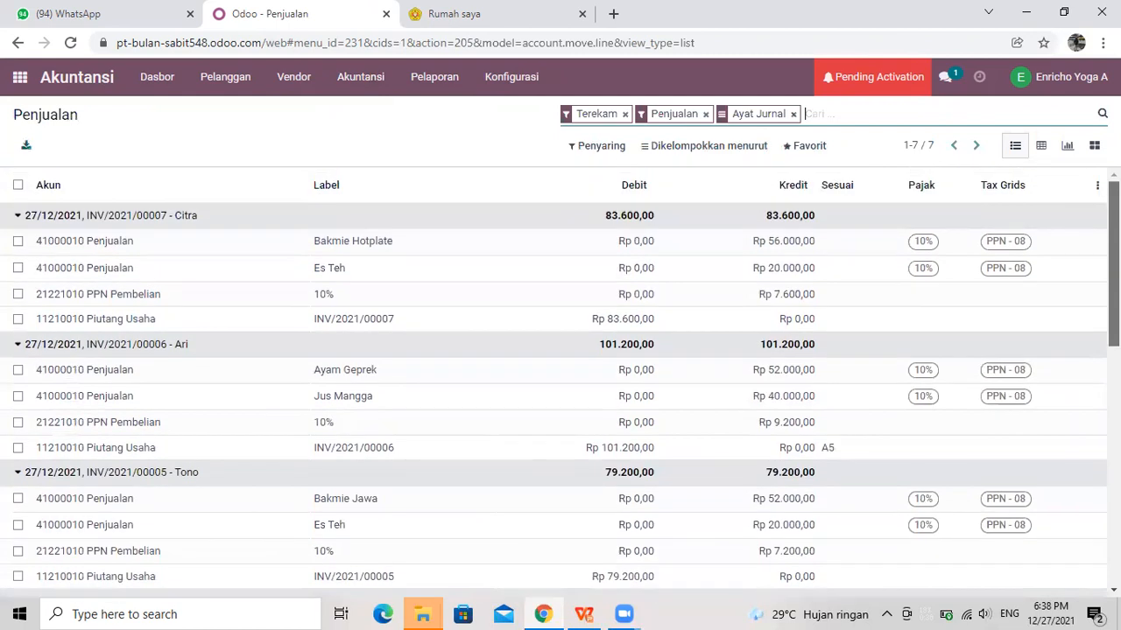
pyautogui.scroll(-6, 560, 376)
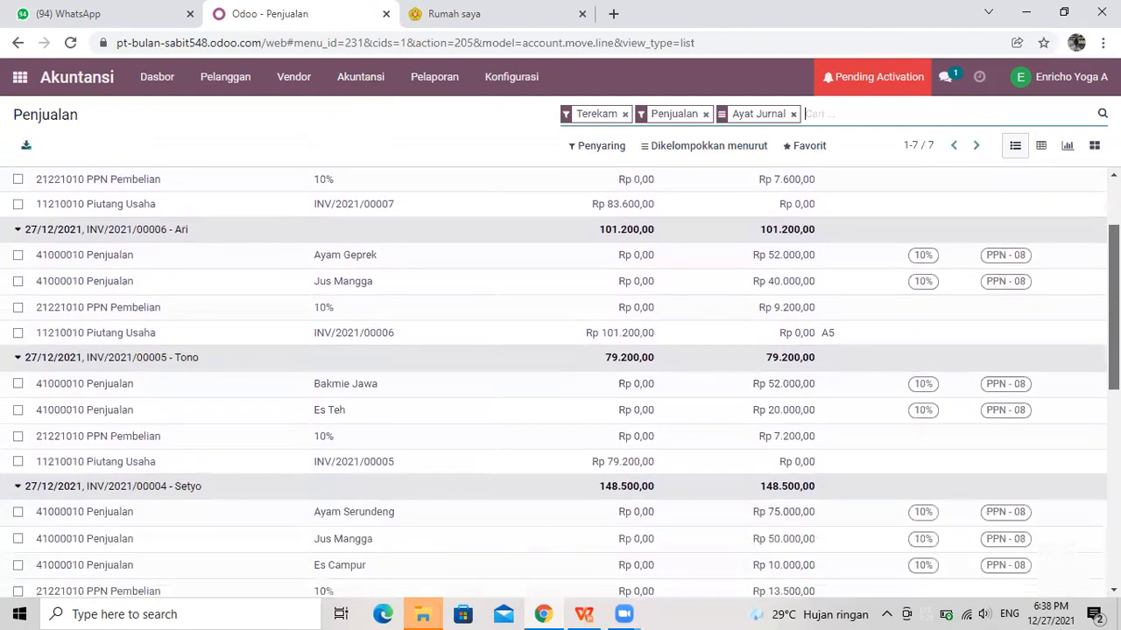
pyautogui.scroll(6, 679, 171)
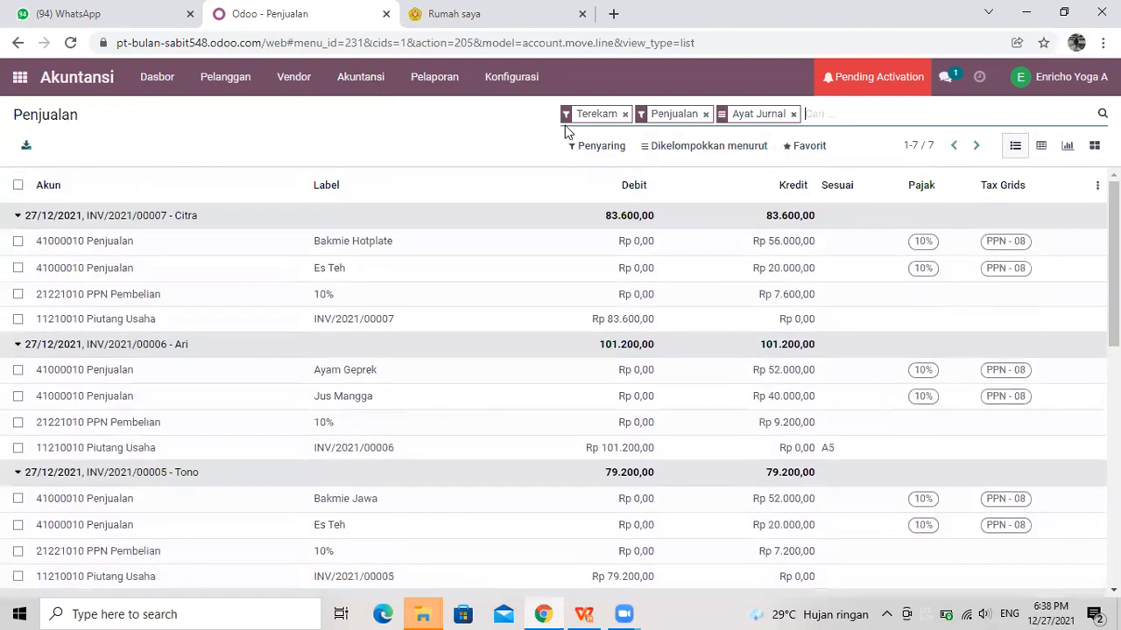
# View the miscellaneous entries under Ayat Jurnal, and open the Buku Besar ledger to examine its account balances
pyautogui.click(348, 81)
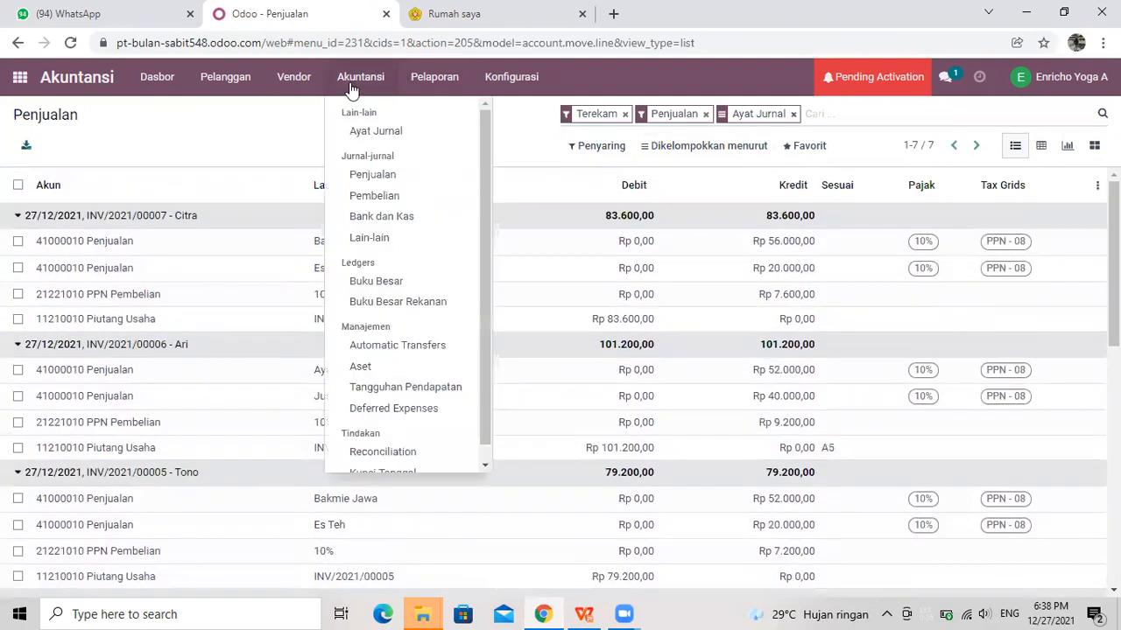
pyautogui.click(385, 134)
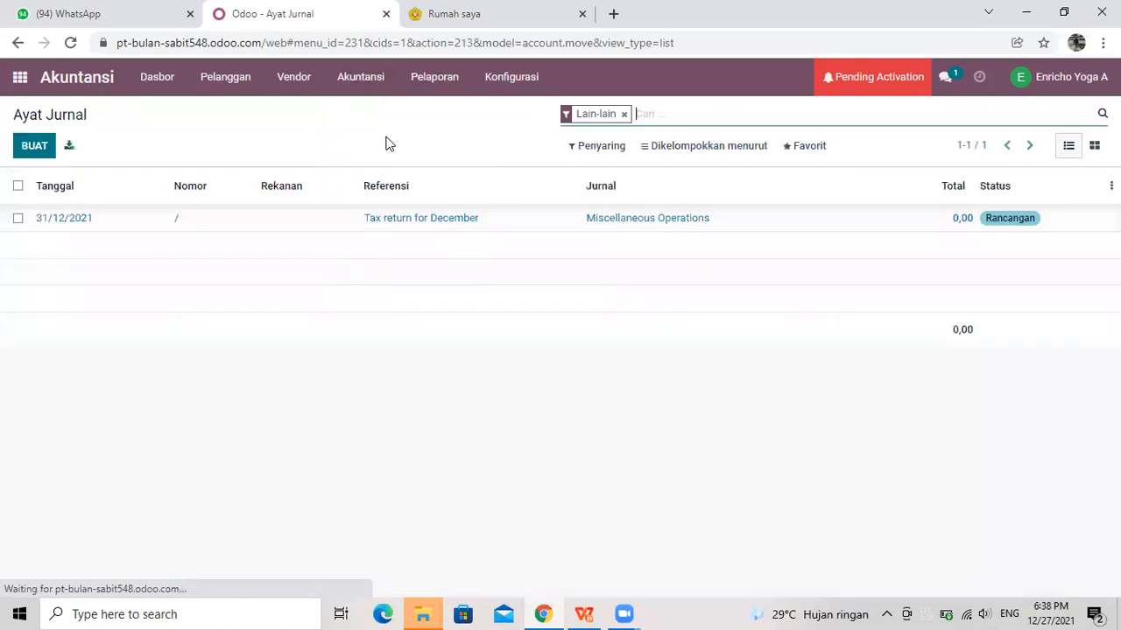
pyautogui.click(346, 80)
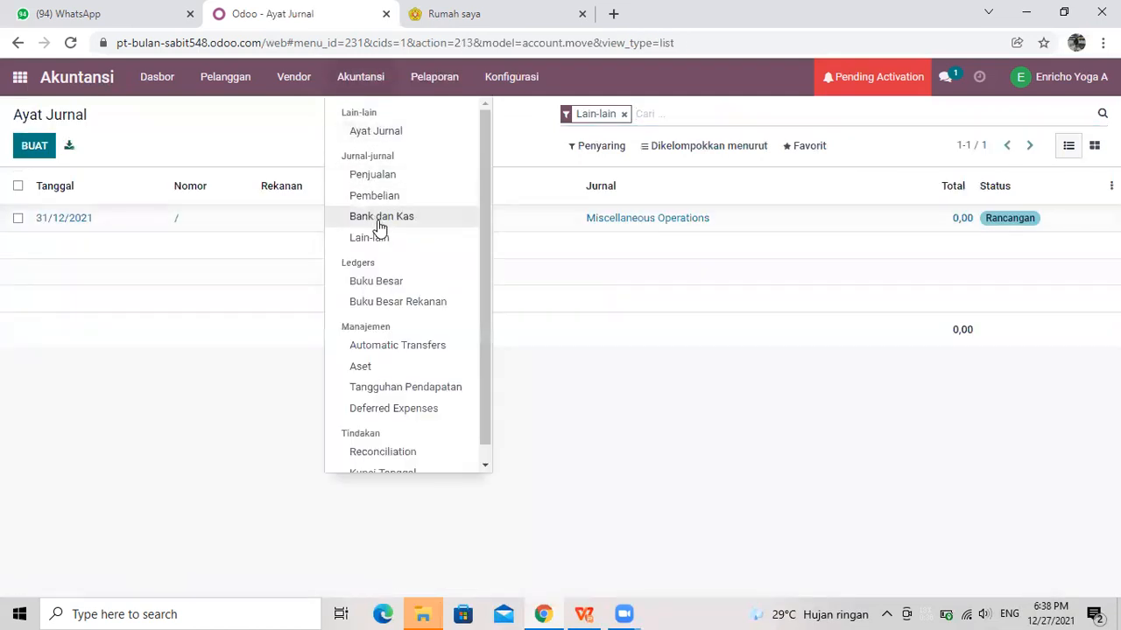
pyautogui.click(378, 287)
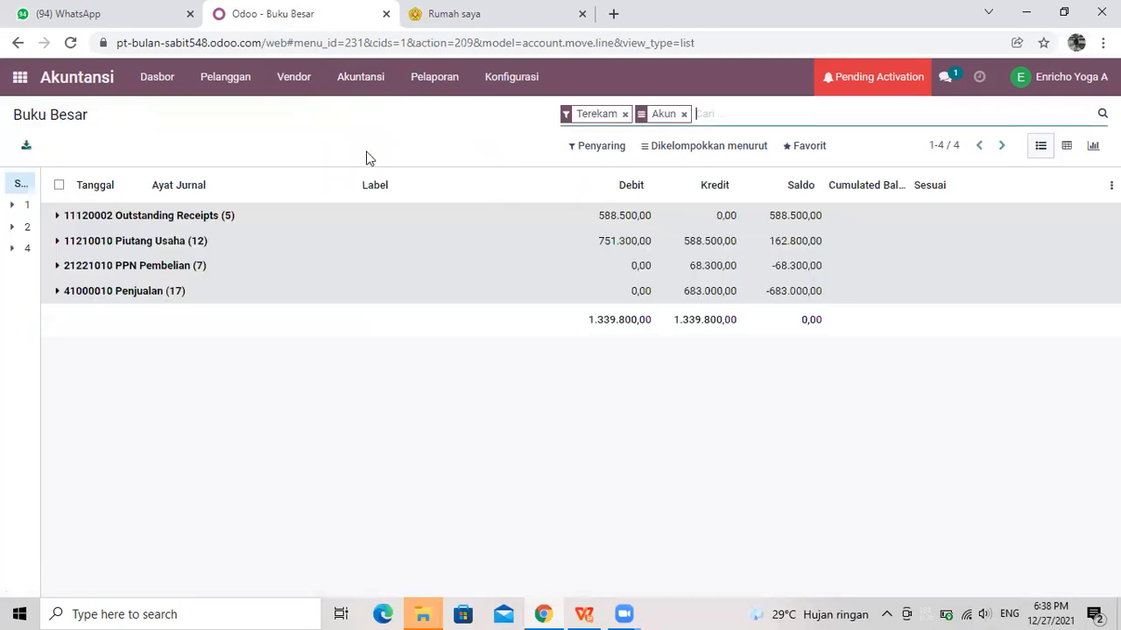